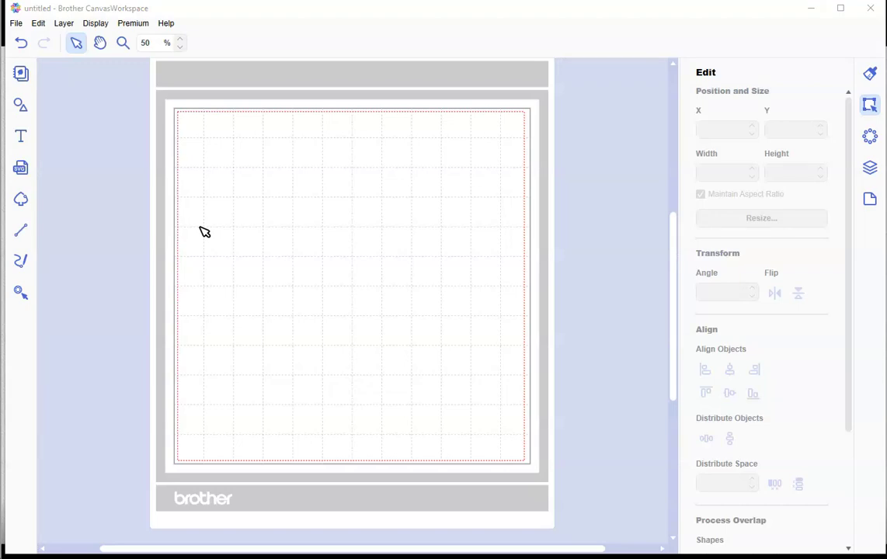
- Switch to the browser and bring up the CanvasWorkspace website
key(alt+Tab)
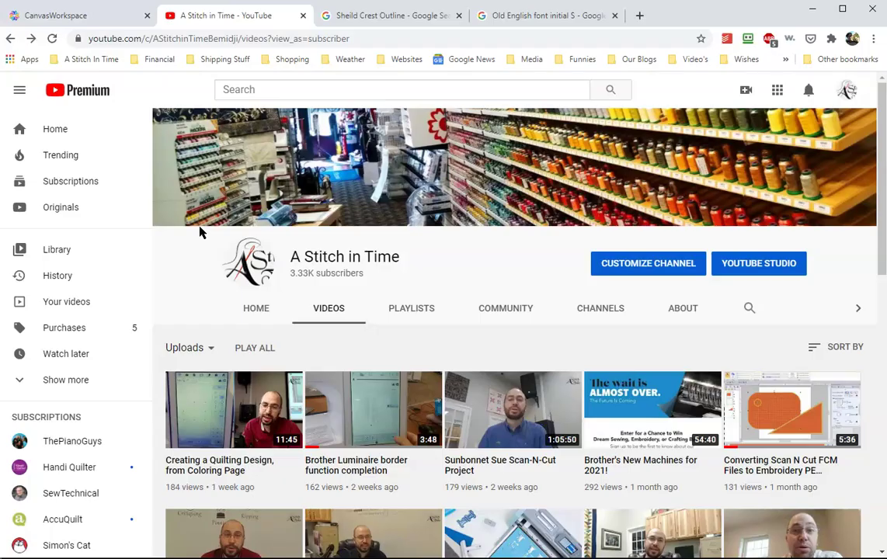
click(111, 24)
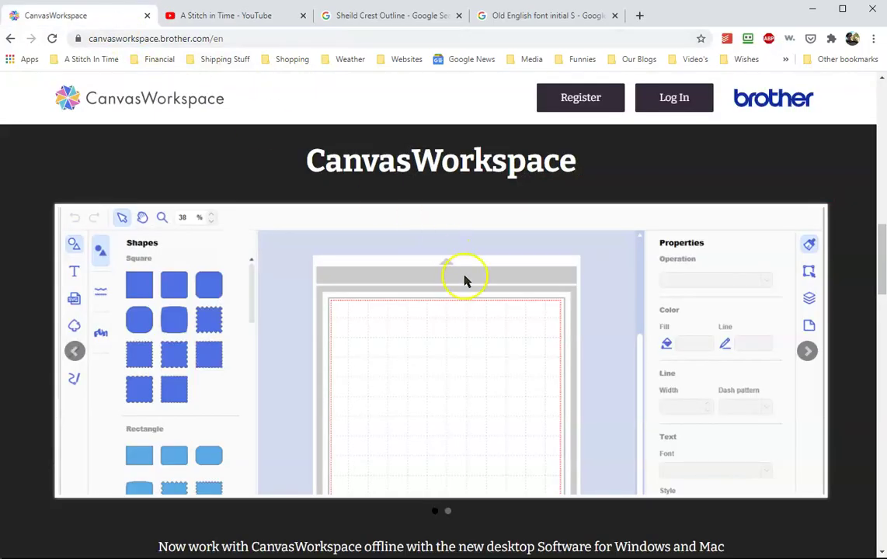
scroll(465, 282, up, 10)
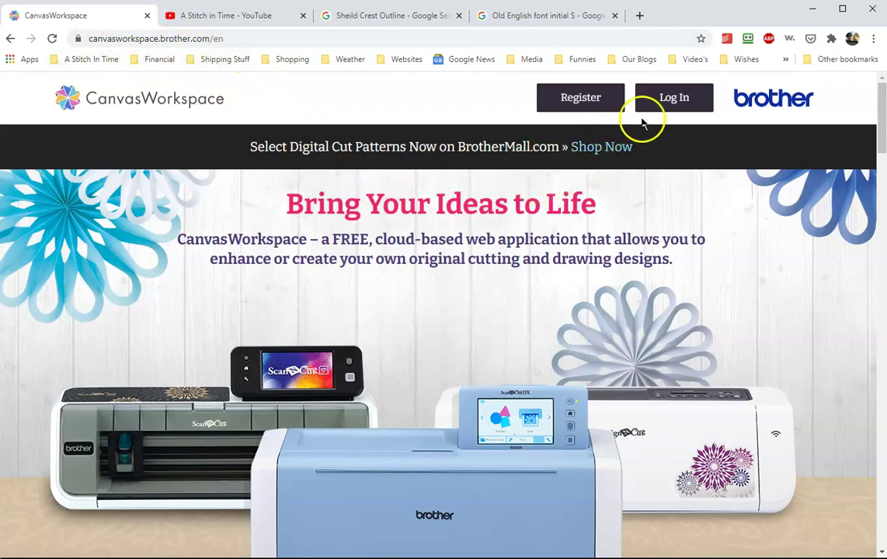
scroll(569, 183, down, 5)
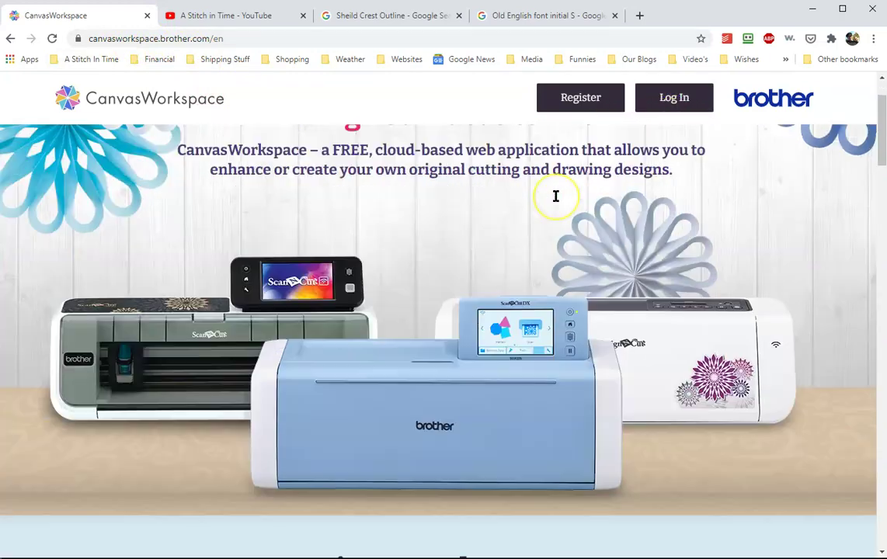
scroll(556, 196, down, 6)
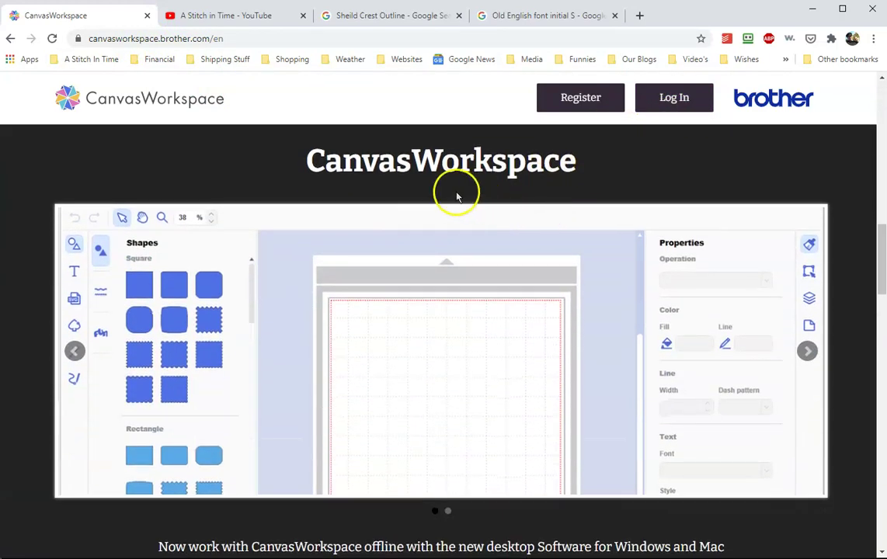
scroll(485, 194, down, 3)
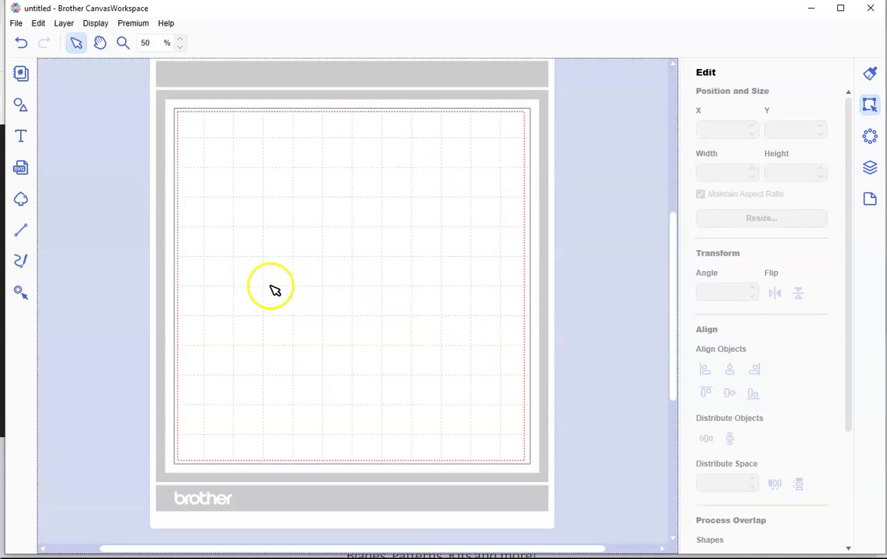
- Add a plain Circle from the Shapes library, 3.94 in across at X 0.12, Y 0.12
click(22, 108)
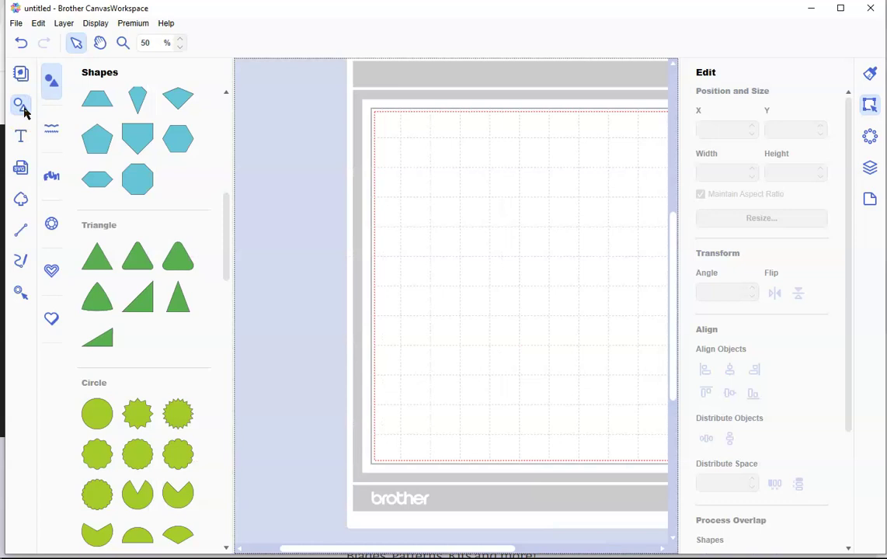
drag(435, 549, 486, 547)
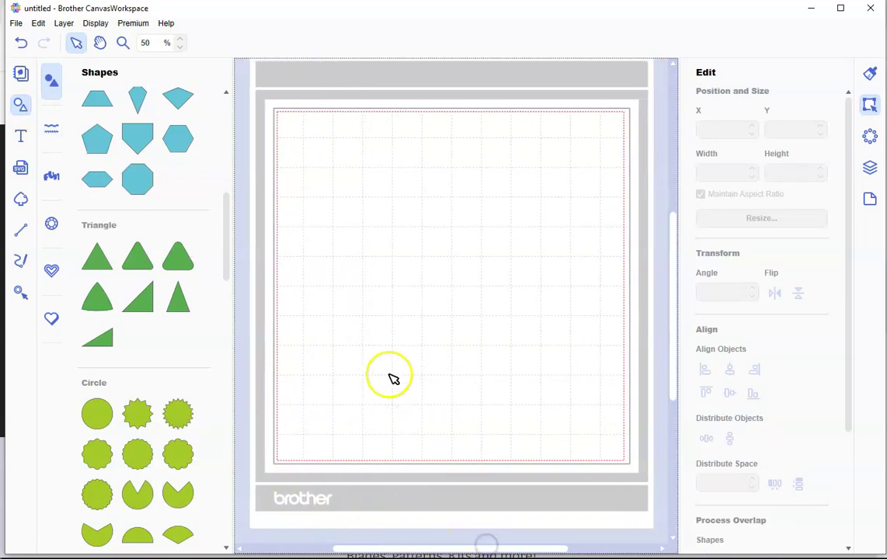
scroll(130, 376, down, 1)
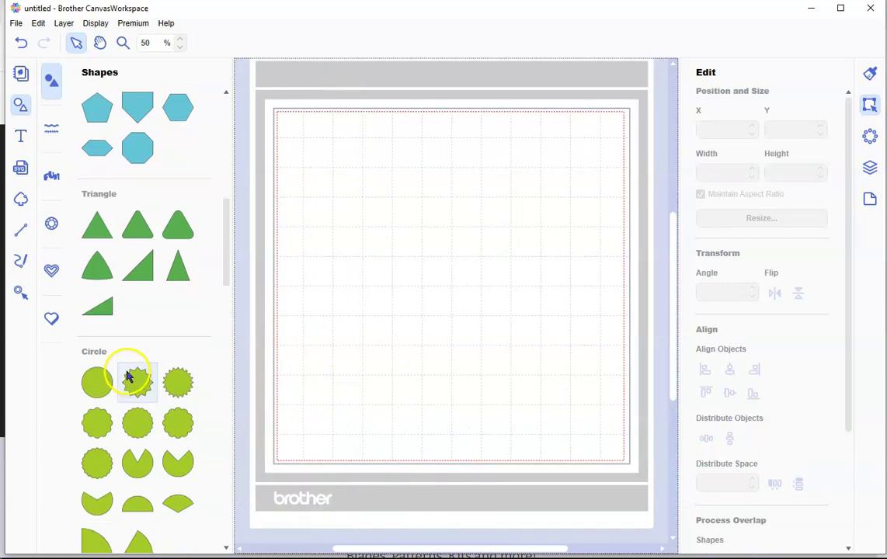
scroll(98, 391, up, 15)
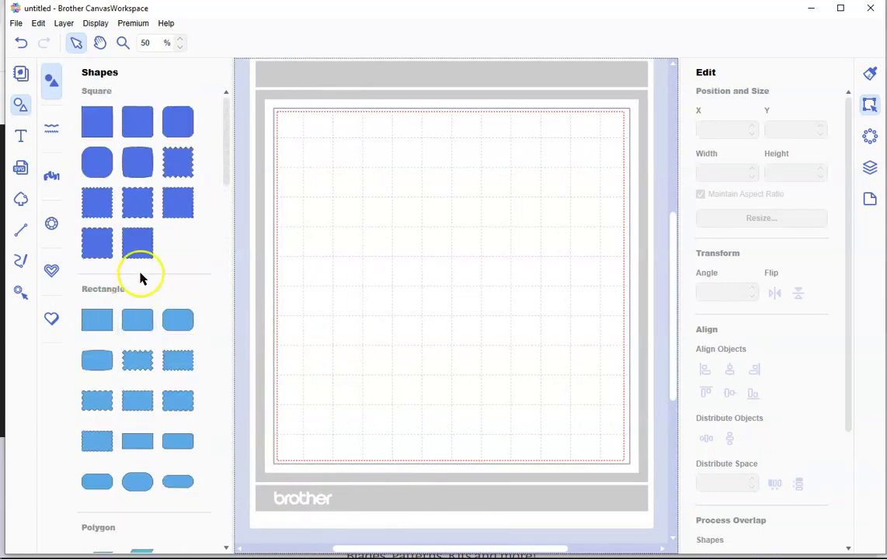
scroll(152, 253, down, 7)
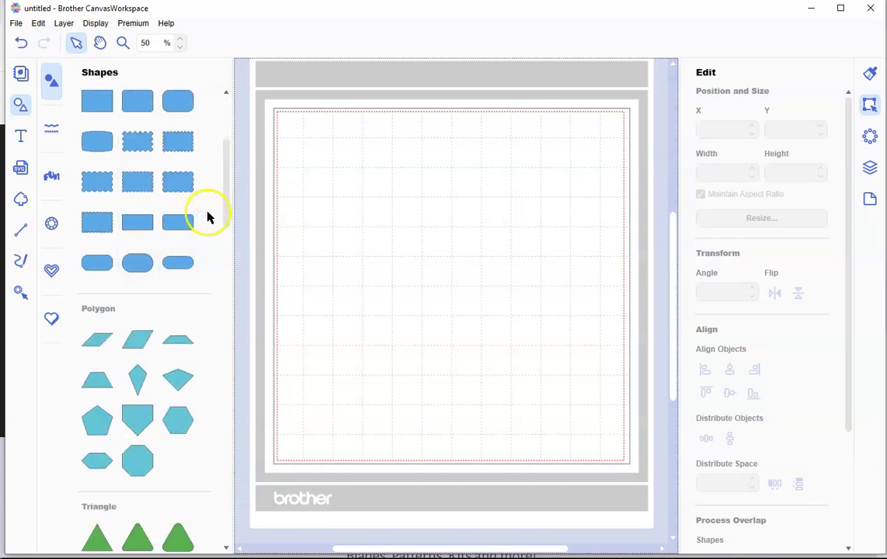
drag(227, 205, 230, 280)
click(99, 281)
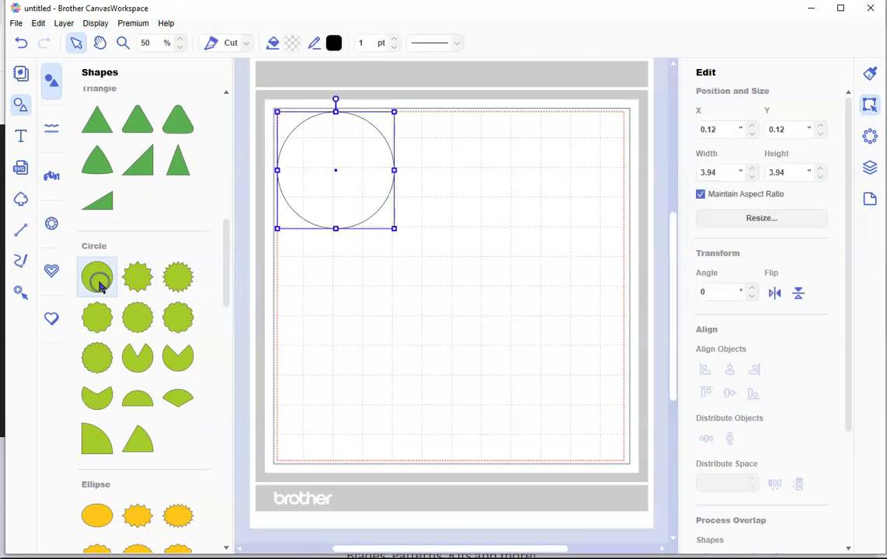
- Enter a width of 3.75 so the circle becomes 3.75 × 3.75 in
click(869, 77)
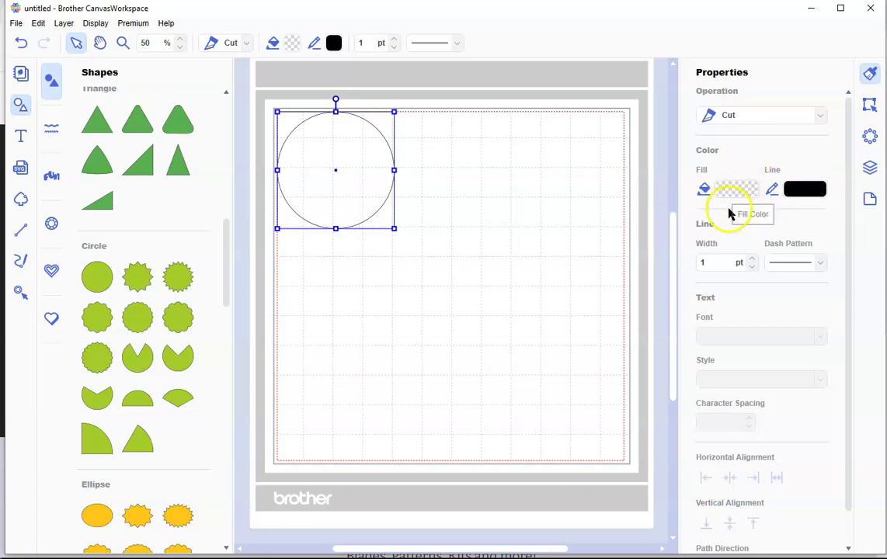
click(867, 109)
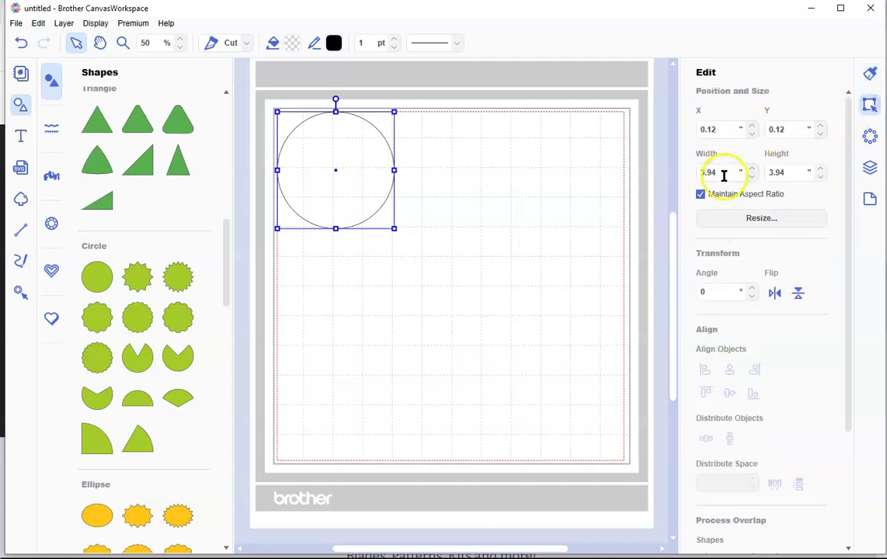
drag(722, 172, 691, 177)
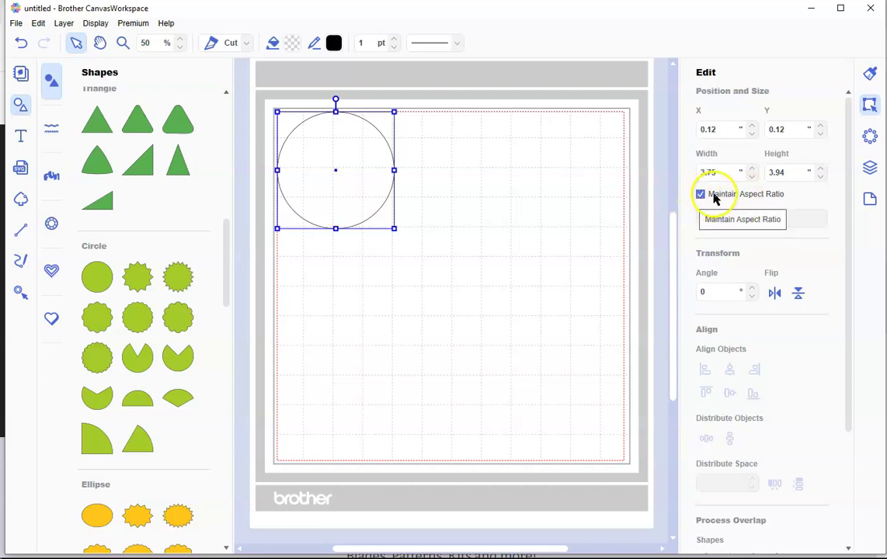
key(Return)
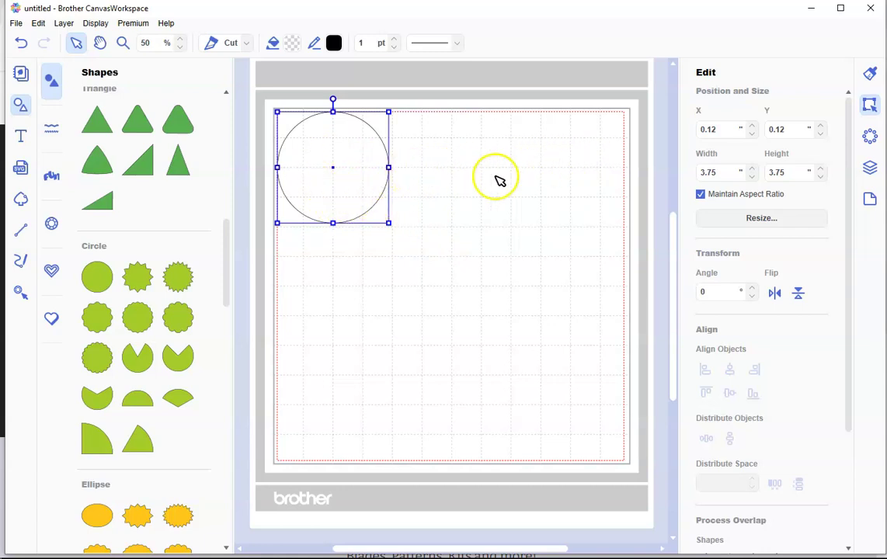
- Duplicate, then copy and paste the circle, lining the copies up to X 7.87, Y 0.45
right_click(342, 178)
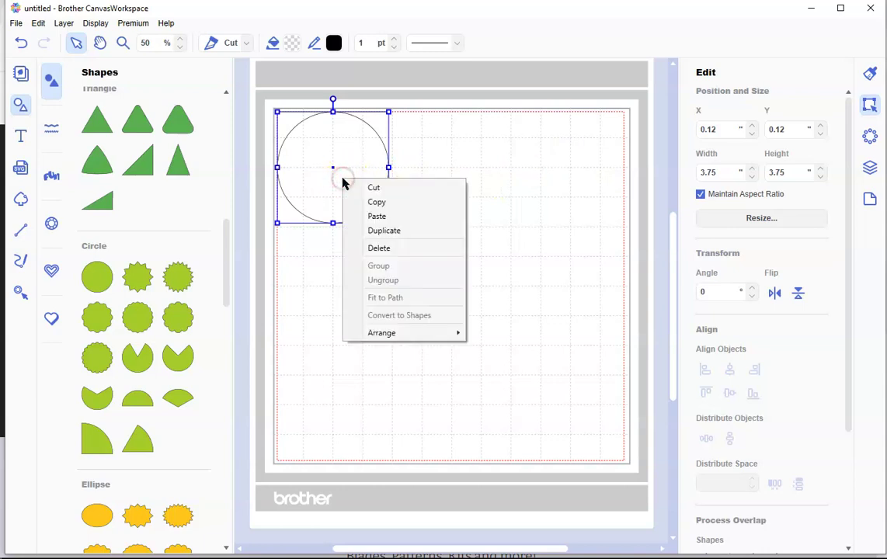
click(381, 230)
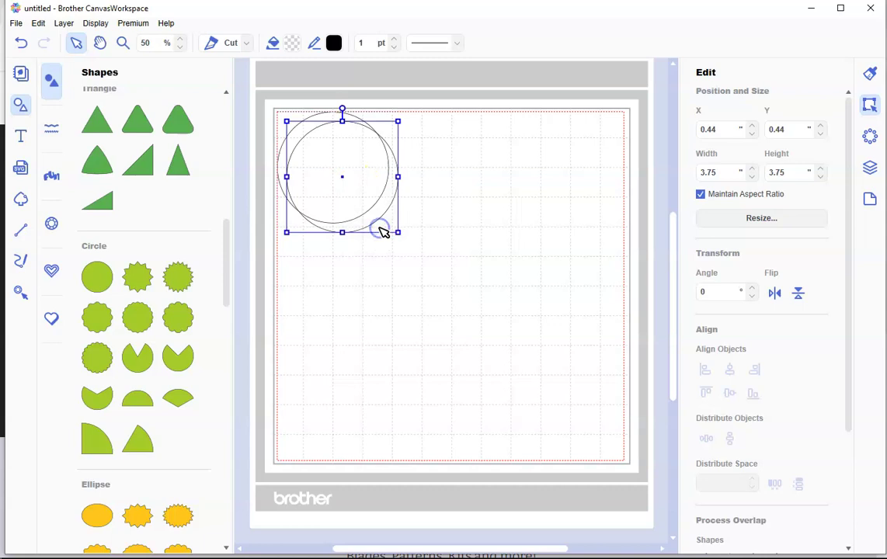
drag(365, 203, 464, 195)
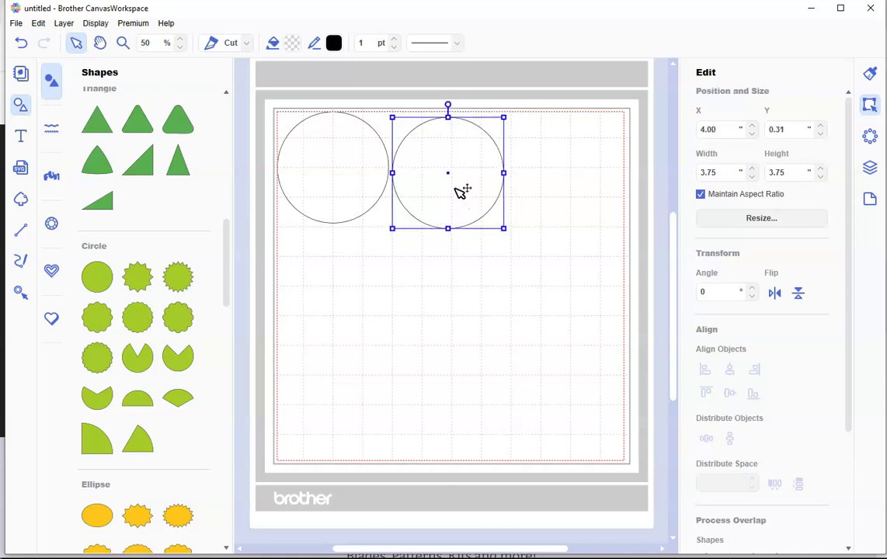
right_click(457, 188)
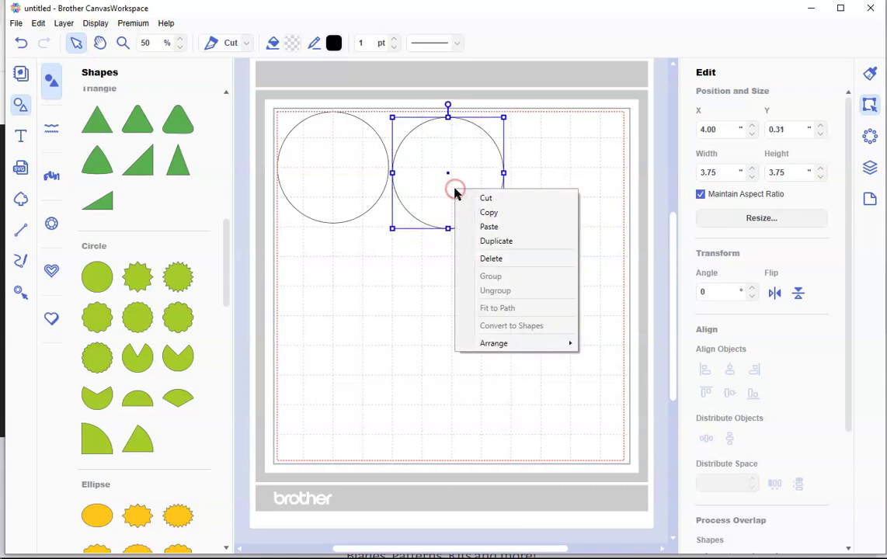
click(486, 212)
right_click(525, 180)
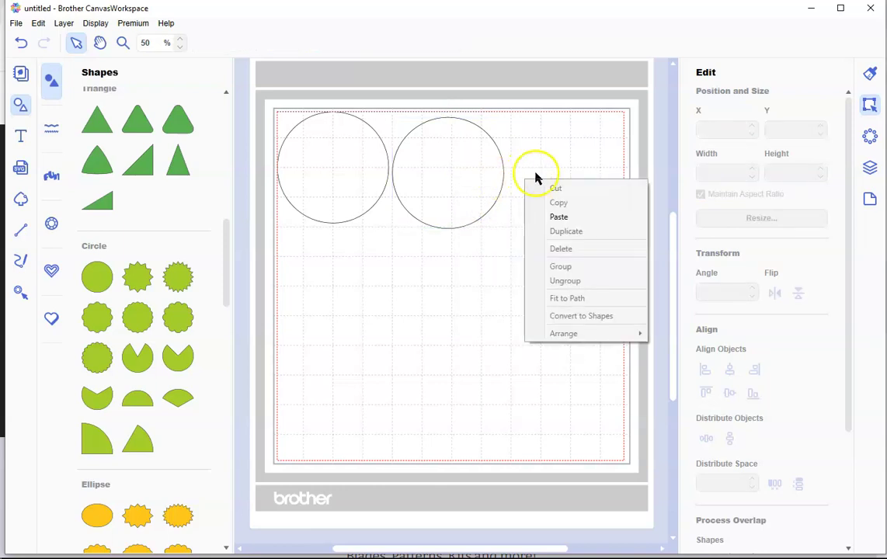
click(558, 217)
drag(444, 221, 559, 207)
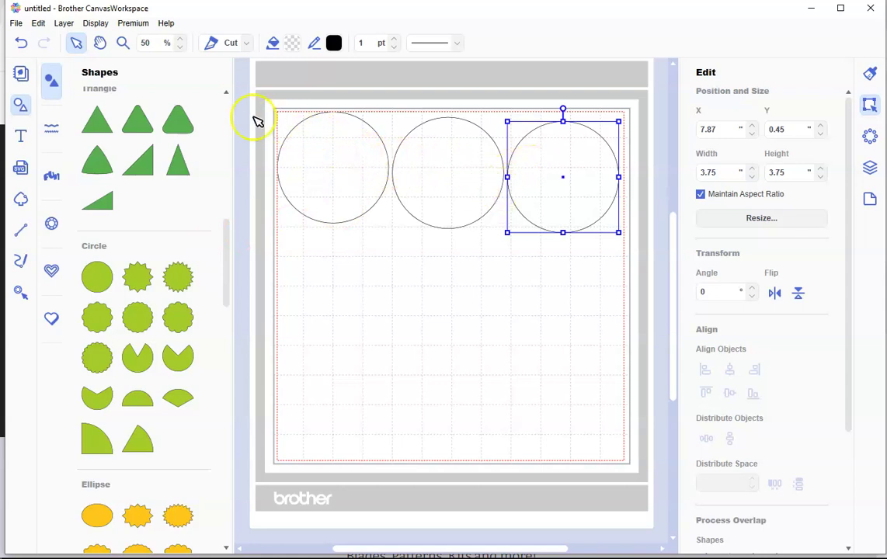
click(567, 271)
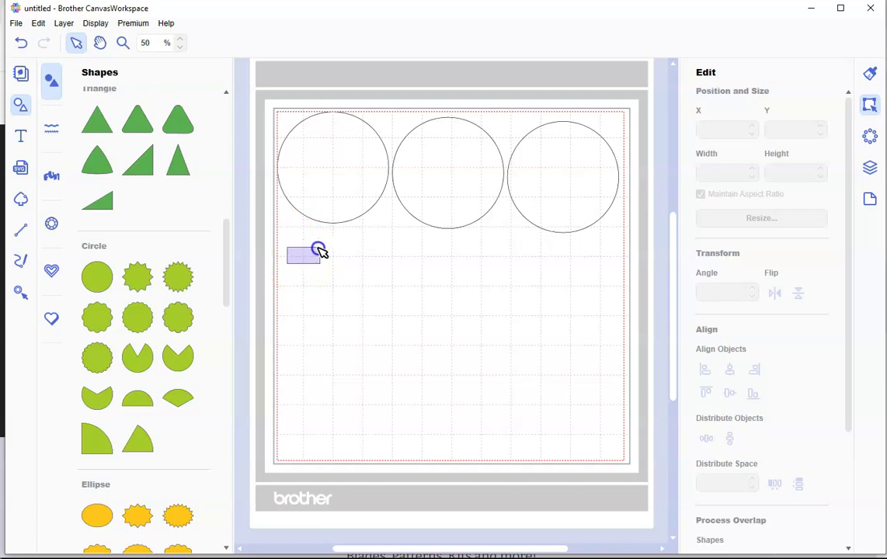
- Middle-align all three circles and drag the 11.50 in row down to Y 8.02
drag(345, 245, 593, 202)
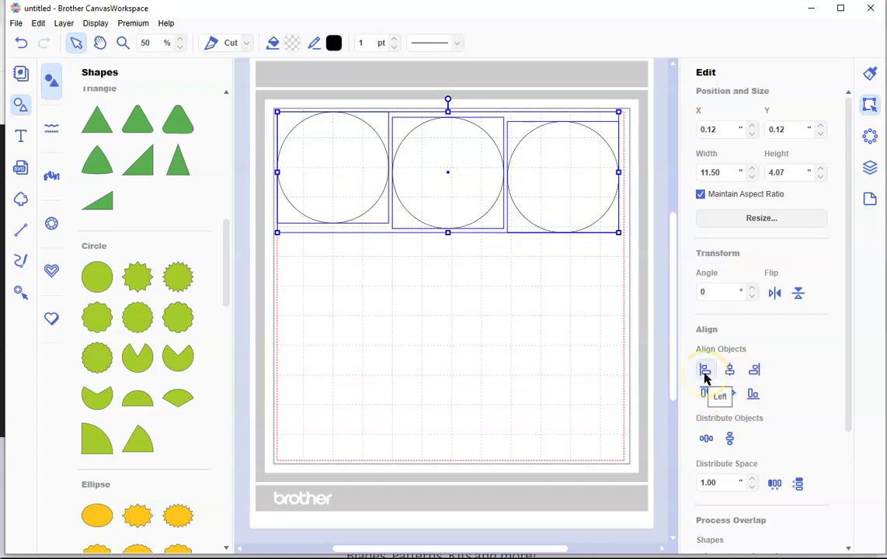
click(729, 393)
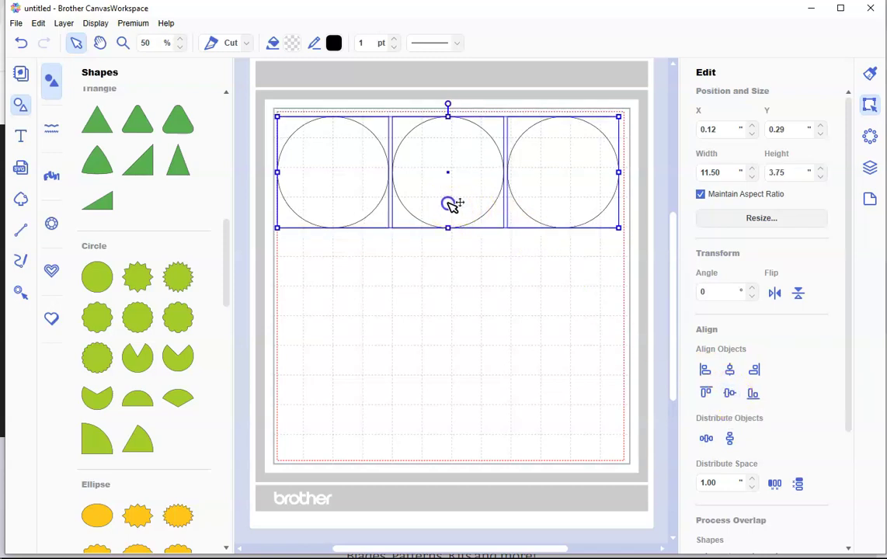
drag(452, 204, 452, 432)
- Duplicate the left circle up to X 0.37, Y 0.45, then switch to the browser
click(436, 281)
click(375, 342)
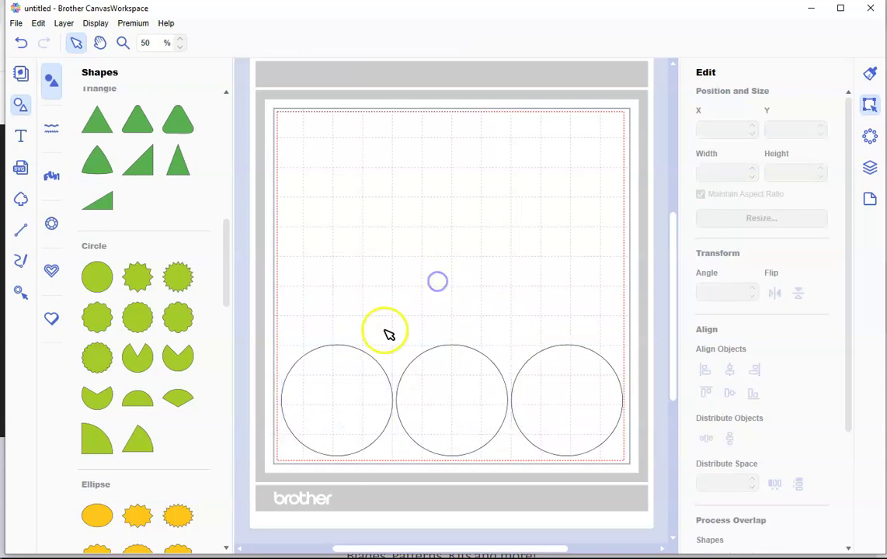
click(348, 367)
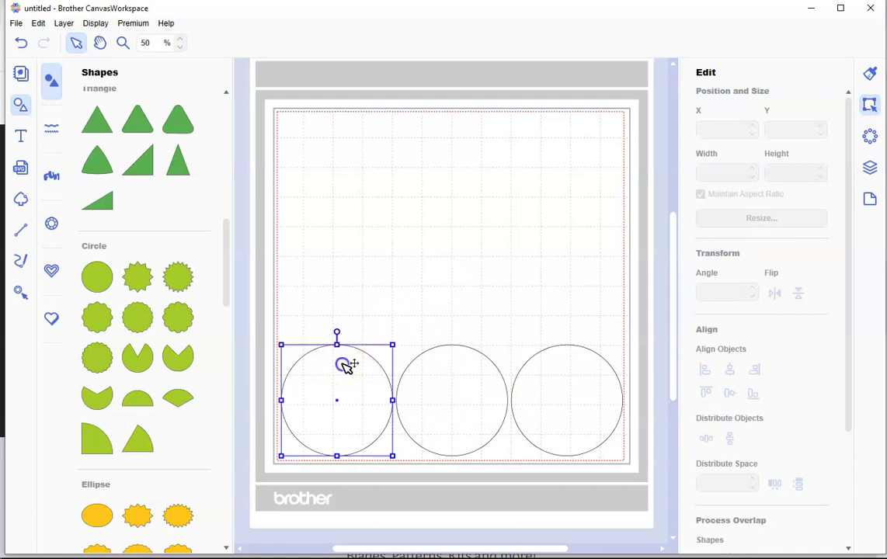
right_click(342, 366)
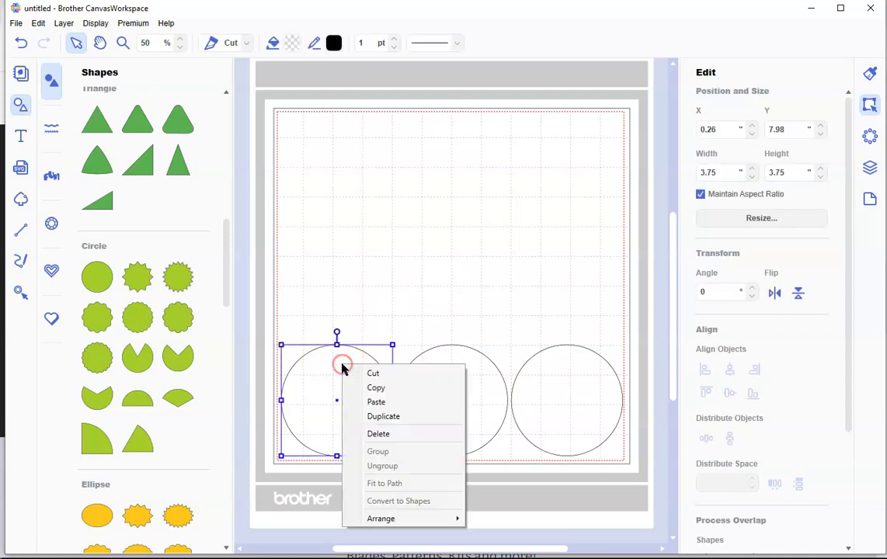
click(384, 416)
drag(364, 396, 349, 164)
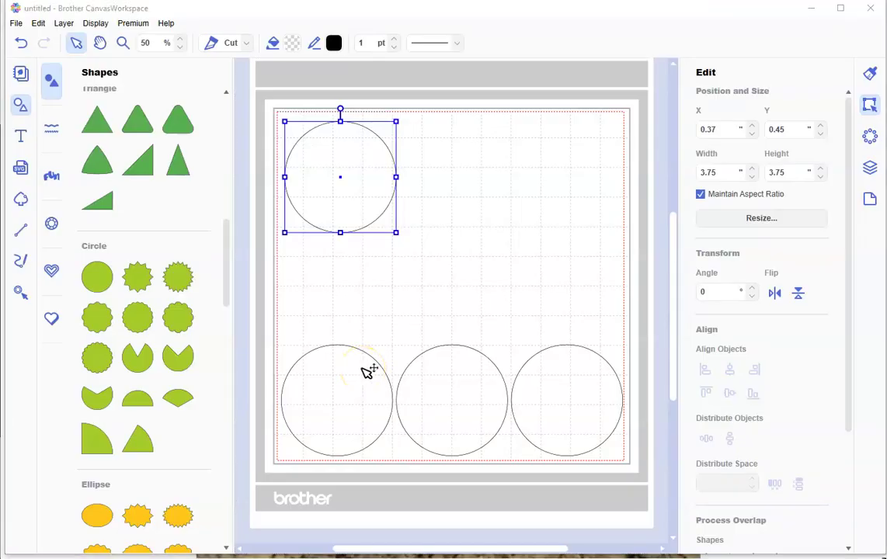
key(alt+Tab)
- From the YouTube channel page, search Google for 'Sheild Crest Outline' via the address bar
click(244, 17)
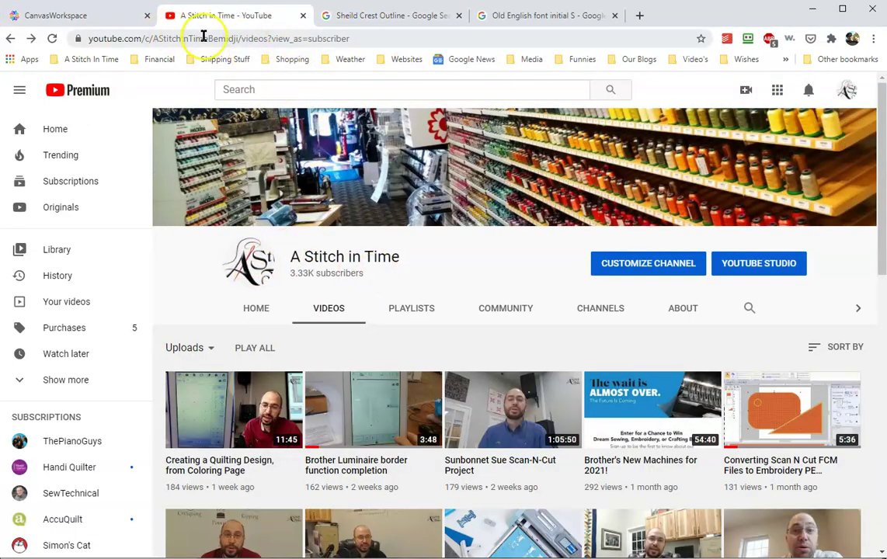
click(234, 38)
click(233, 38)
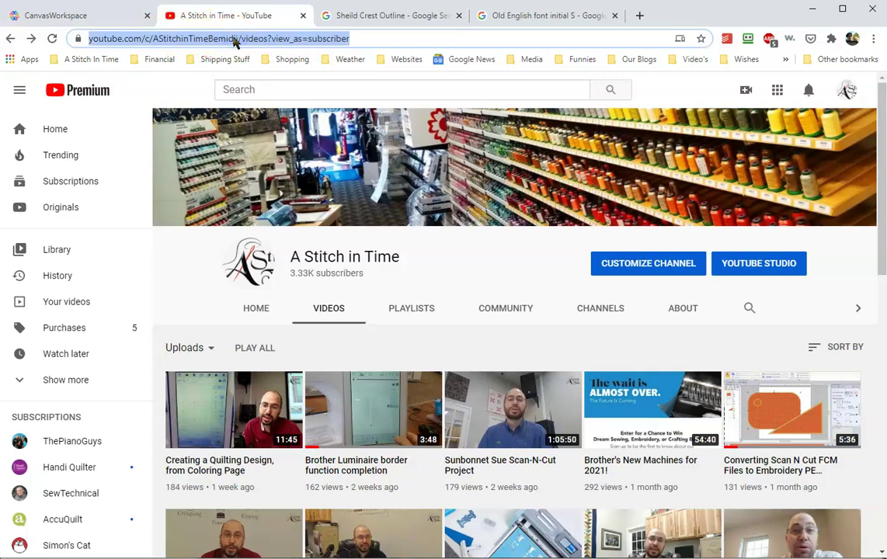
text(Sheil)
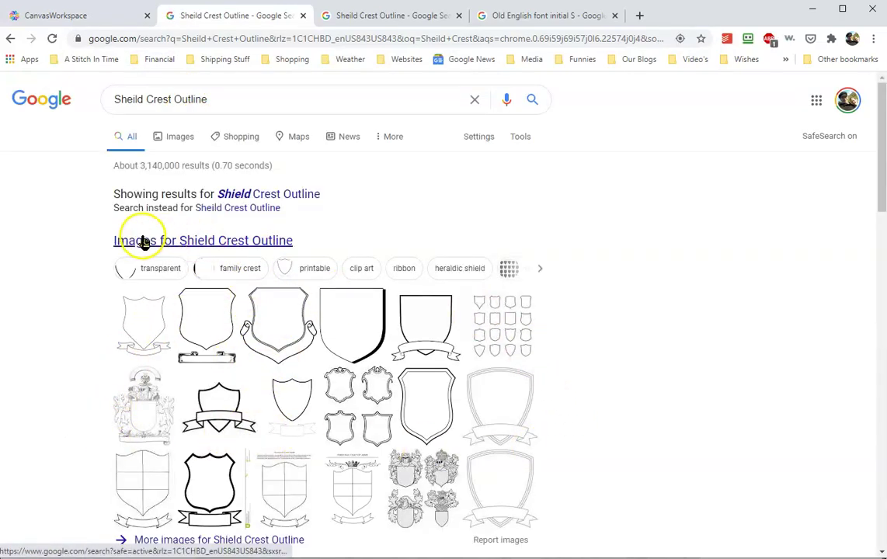
- Show image results and preview the Blank Family Crest Template shield, cancelling a save attempt
click(187, 246)
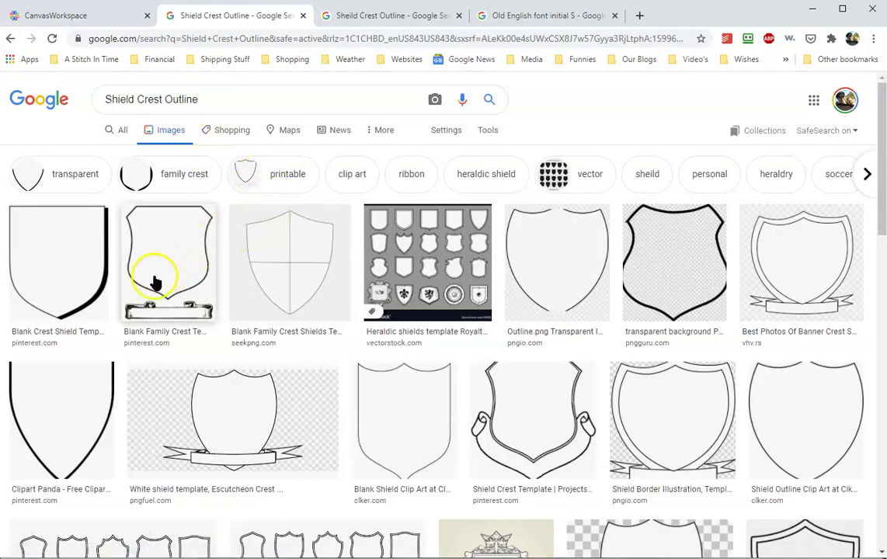
click(150, 276)
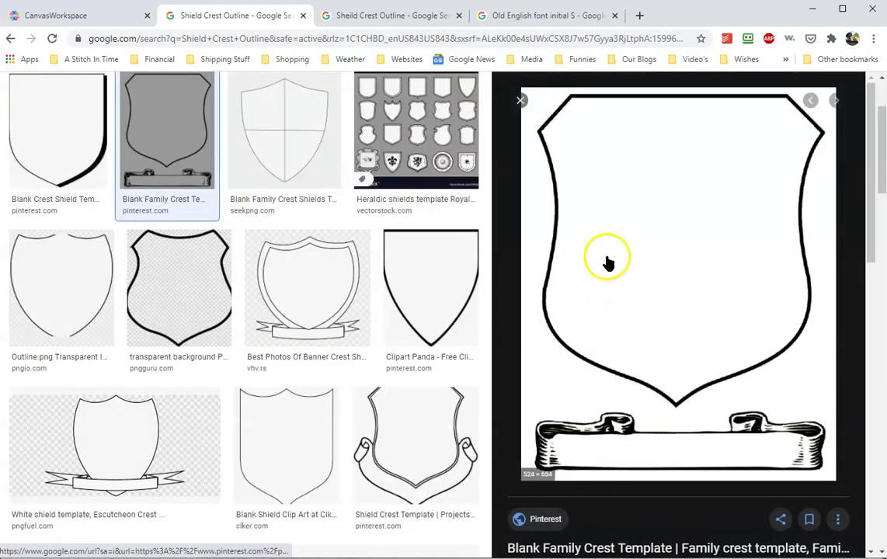
right_click(602, 205)
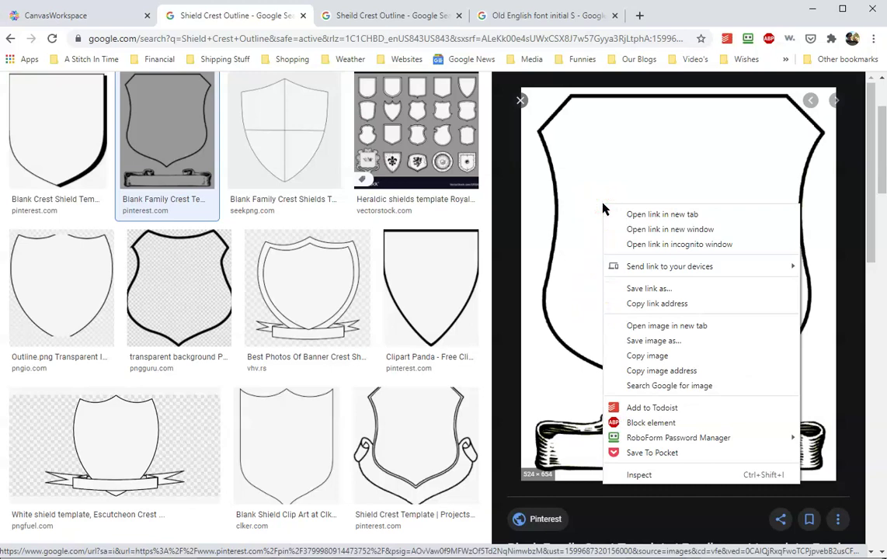
click(637, 342)
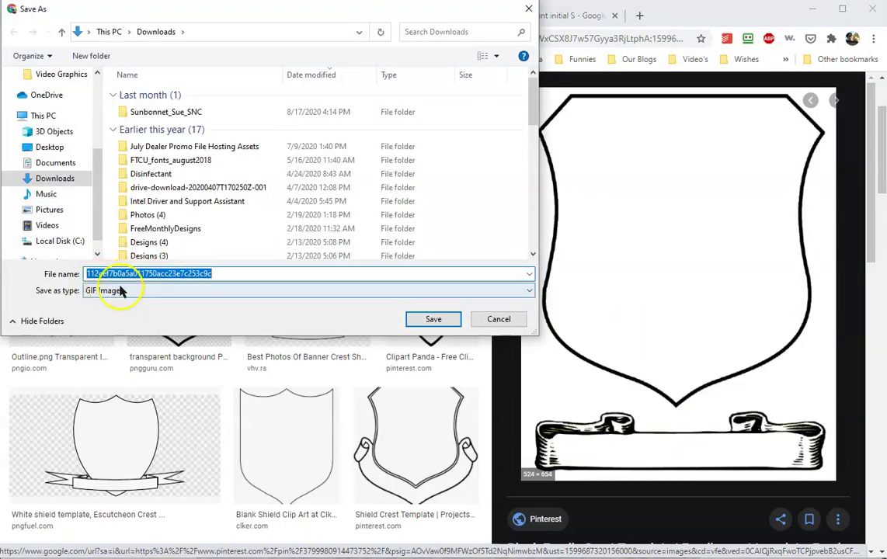
click(501, 324)
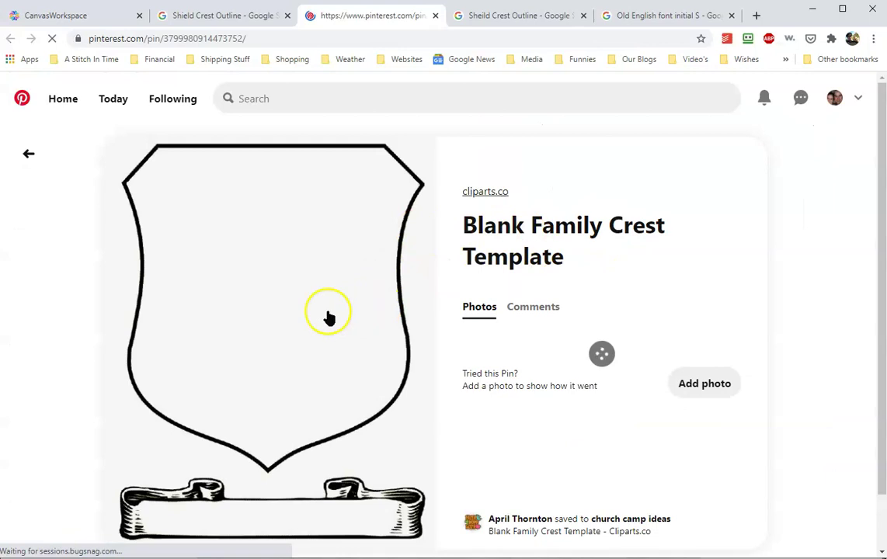
- Start and cancel saving the shield from the Pinterest pin, then close that tab
right_click(254, 317)
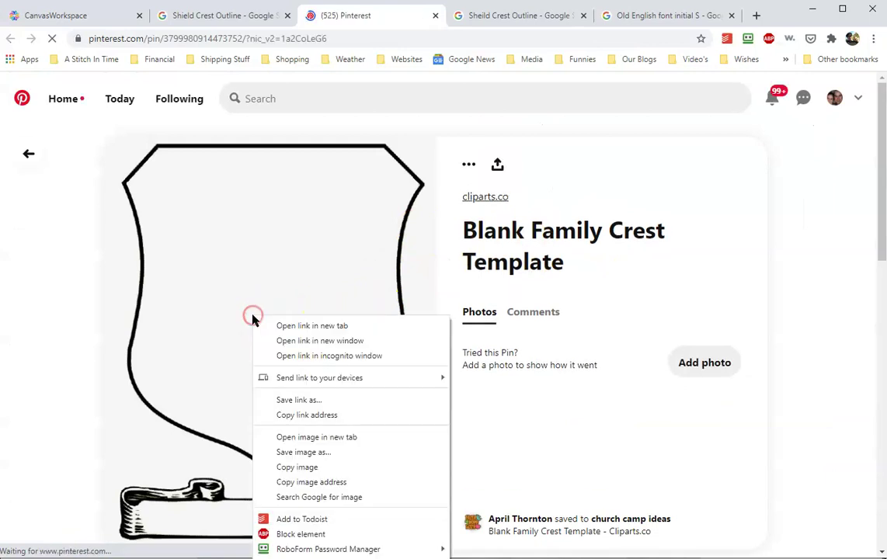
click(295, 454)
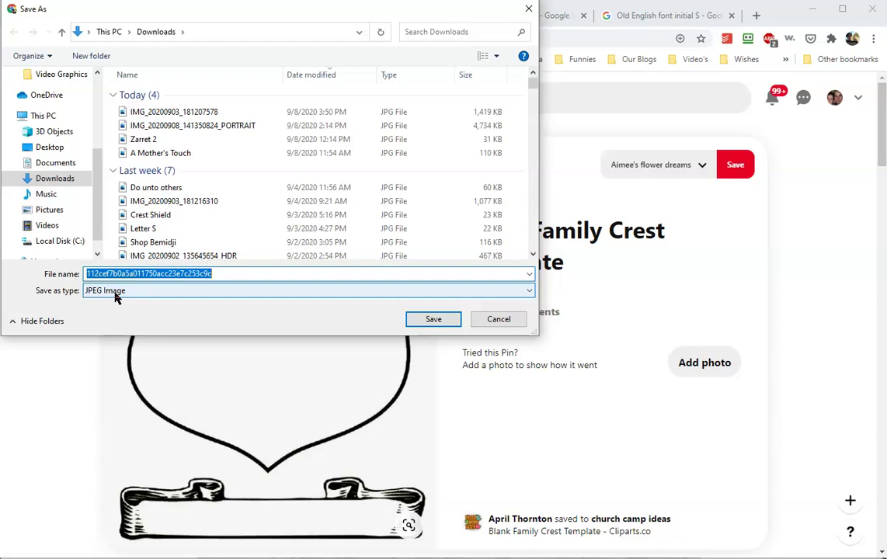
click(486, 319)
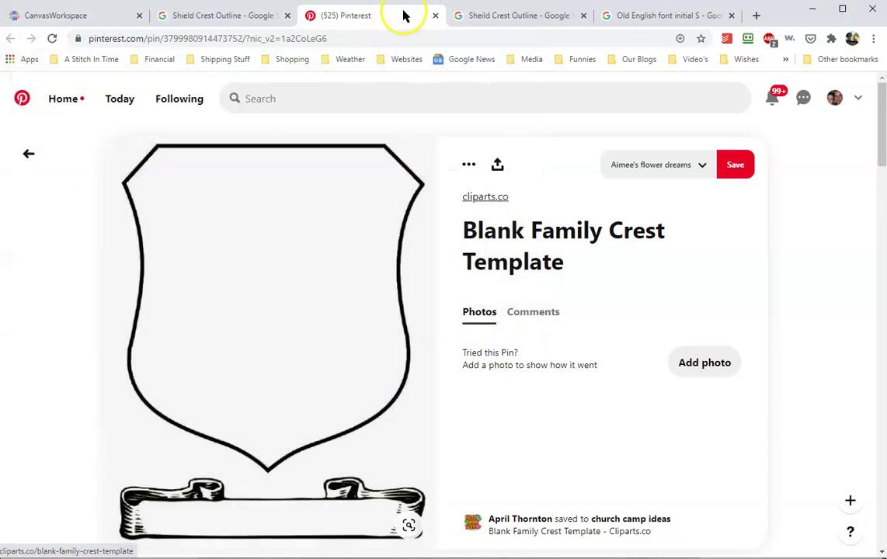
click(435, 16)
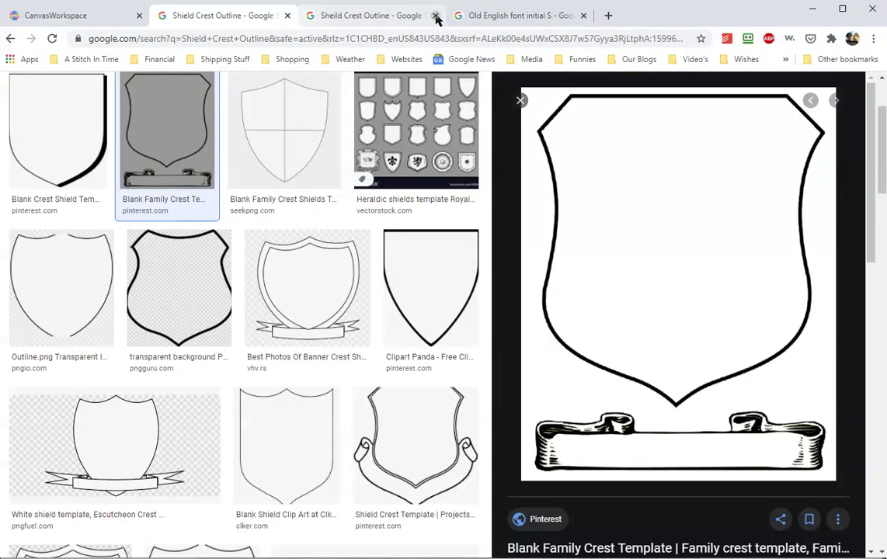
- Back in CanvasWorkspace, load Crest Shield.jpg from Downloads into Image Tracing
key(alt+Tab)
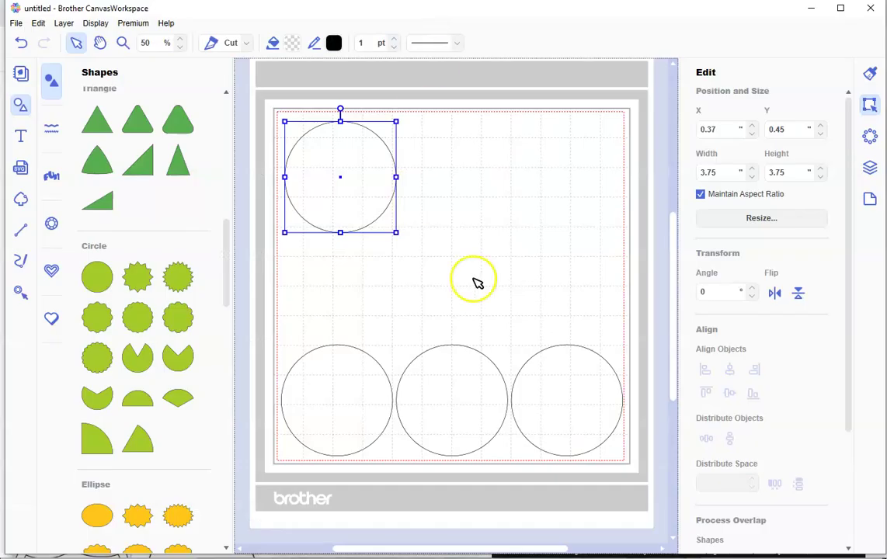
click(429, 282)
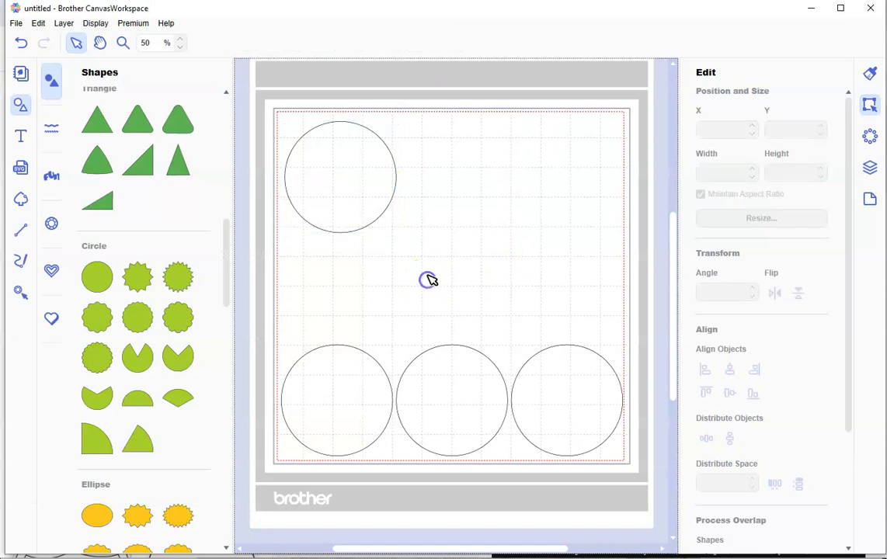
click(23, 201)
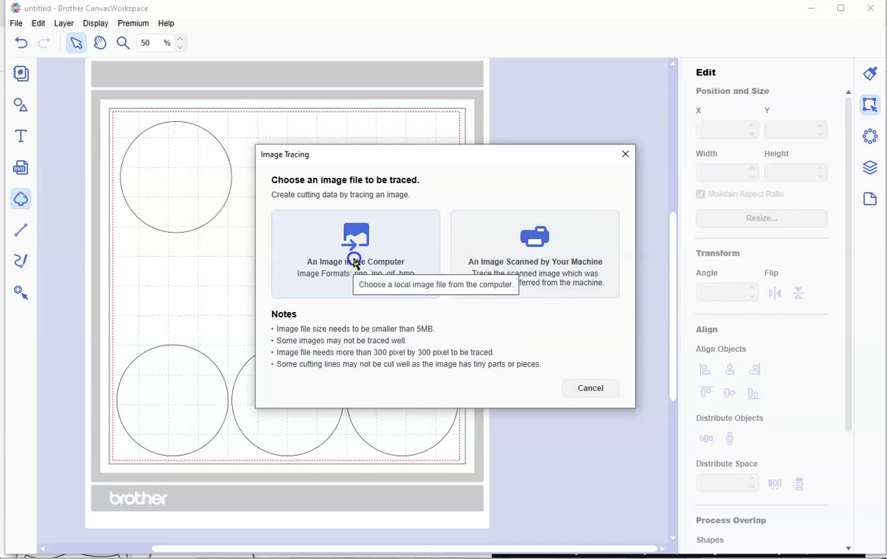
click(356, 262)
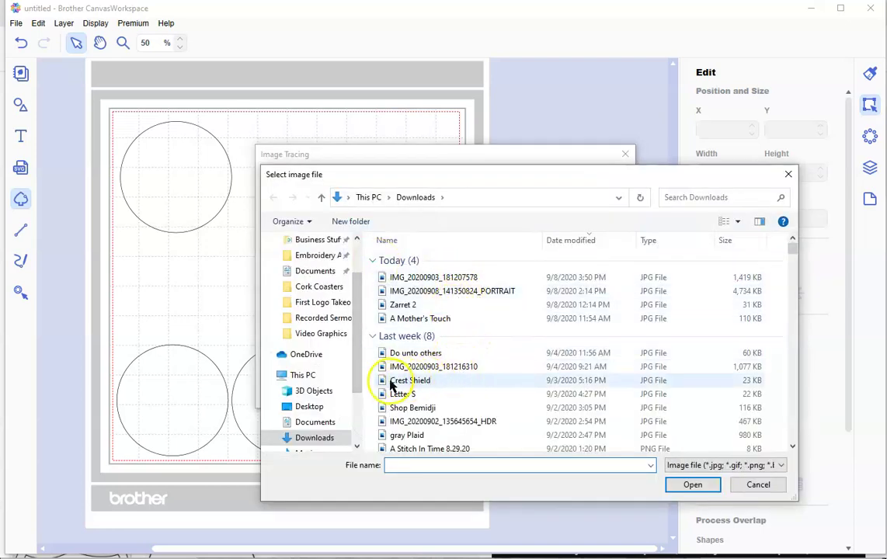
mouse_move(403, 384)
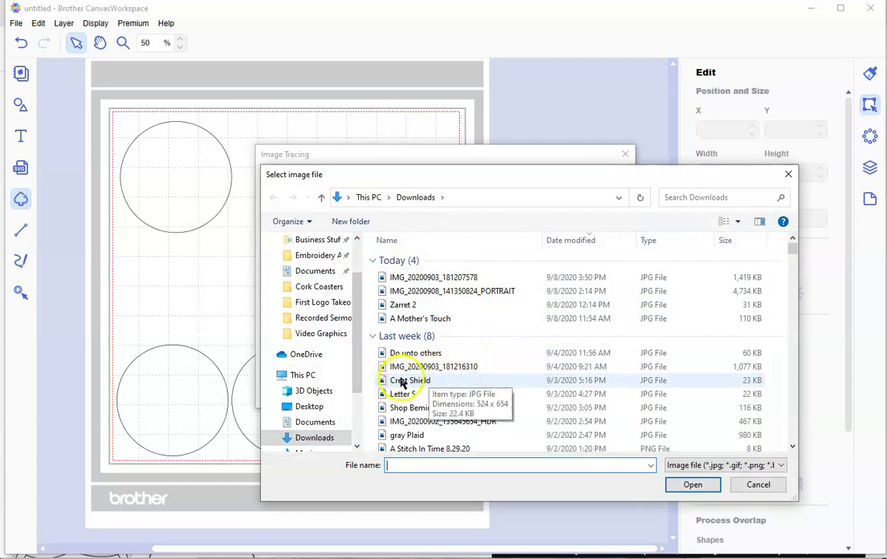
click(402, 382)
click(688, 494)
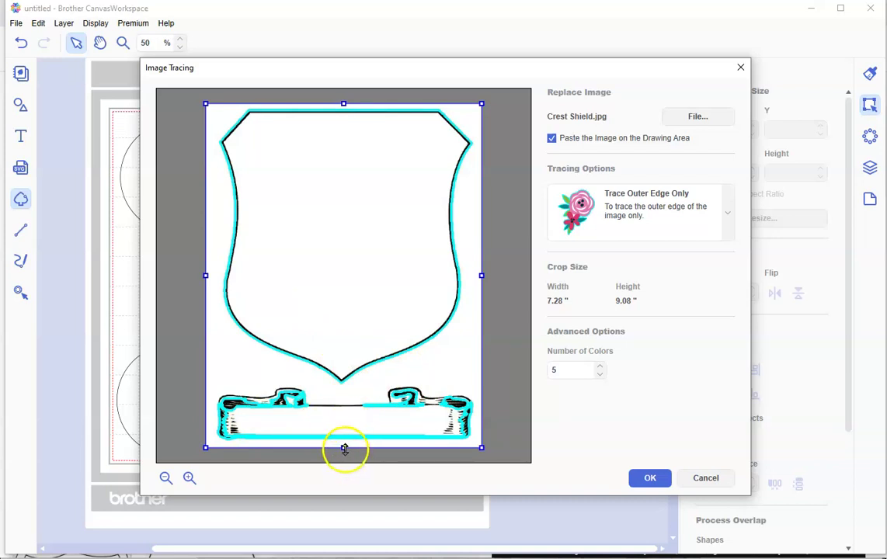
- Crop the trace at the shield's tip, exclude the photo, and add the shield outline
drag(343, 448, 344, 424)
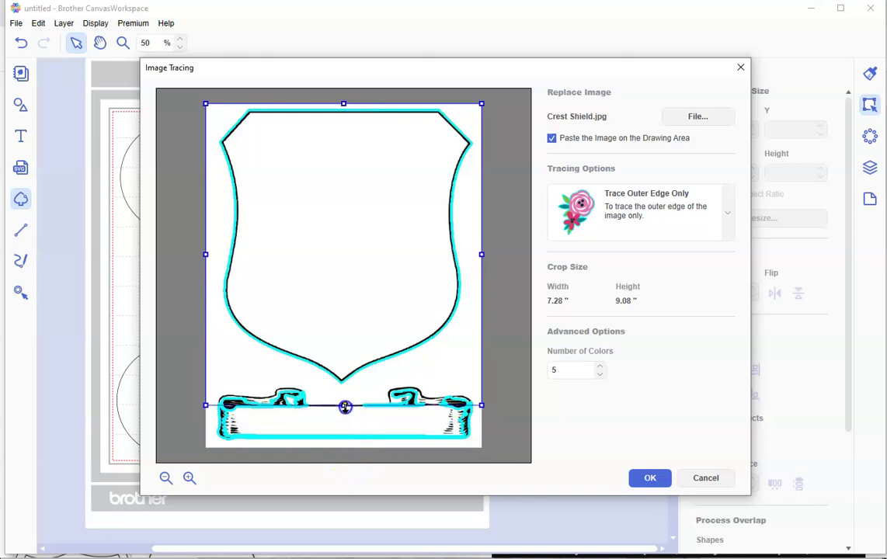
drag(345, 403, 343, 385)
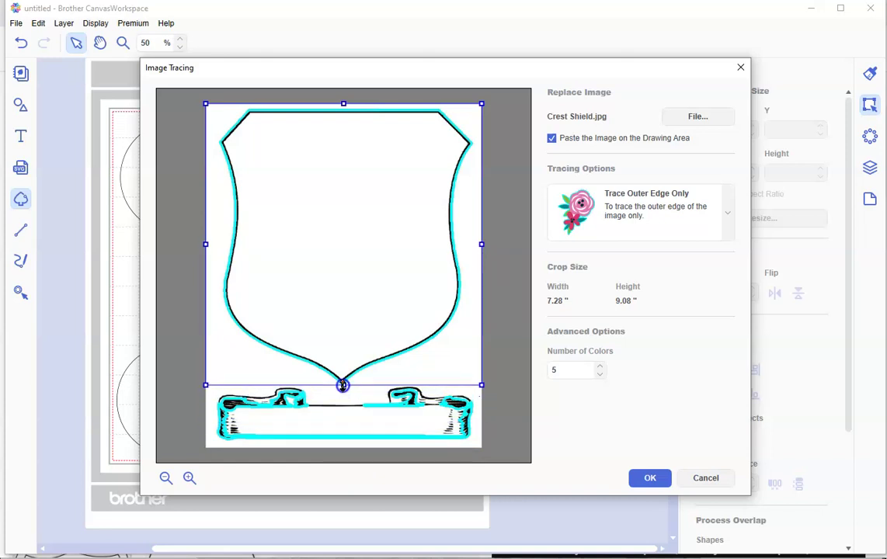
drag(287, 391, 295, 369)
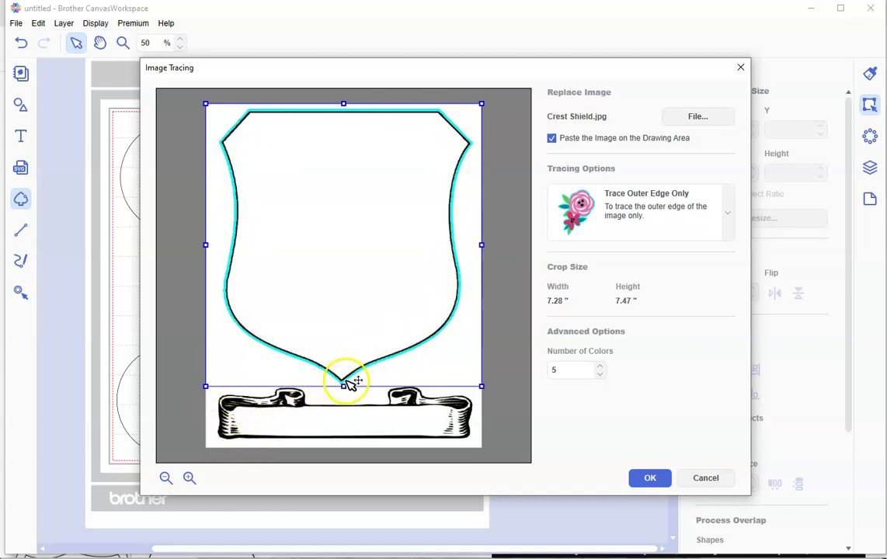
drag(344, 386, 342, 447)
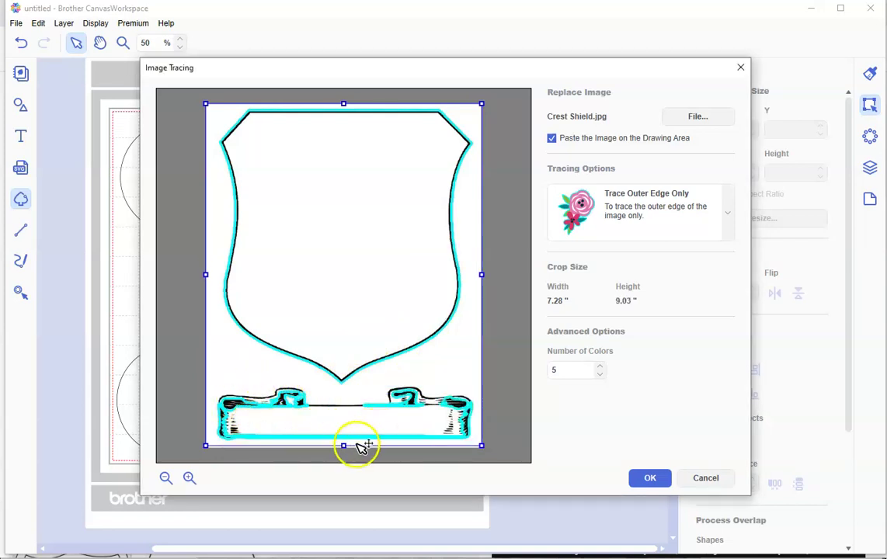
drag(345, 445, 344, 386)
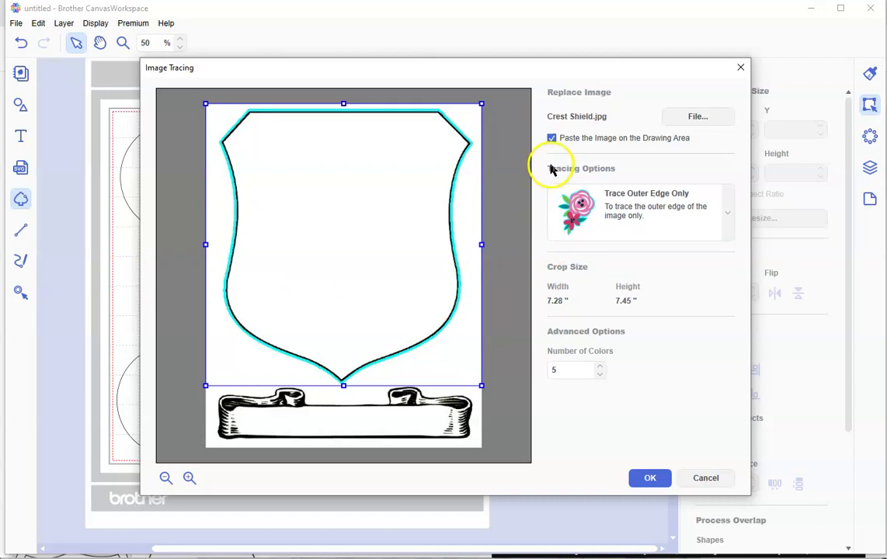
click(552, 138)
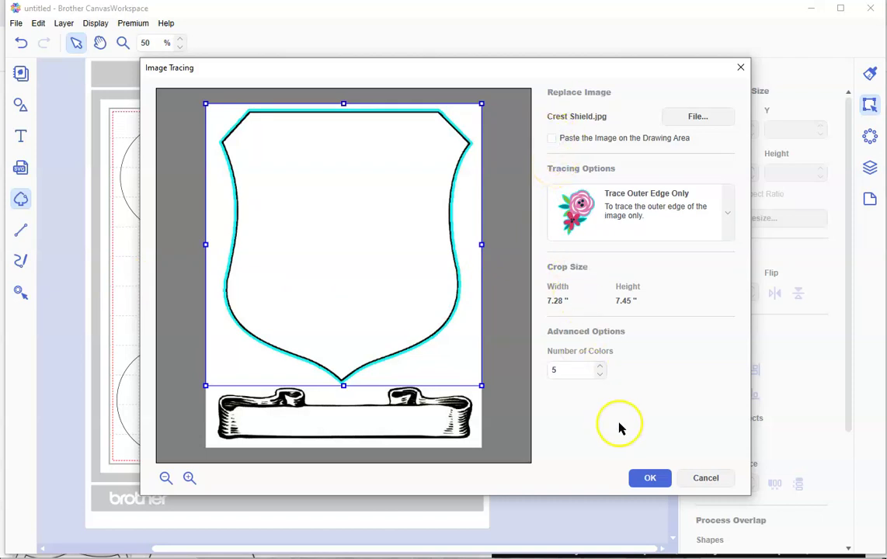
click(650, 483)
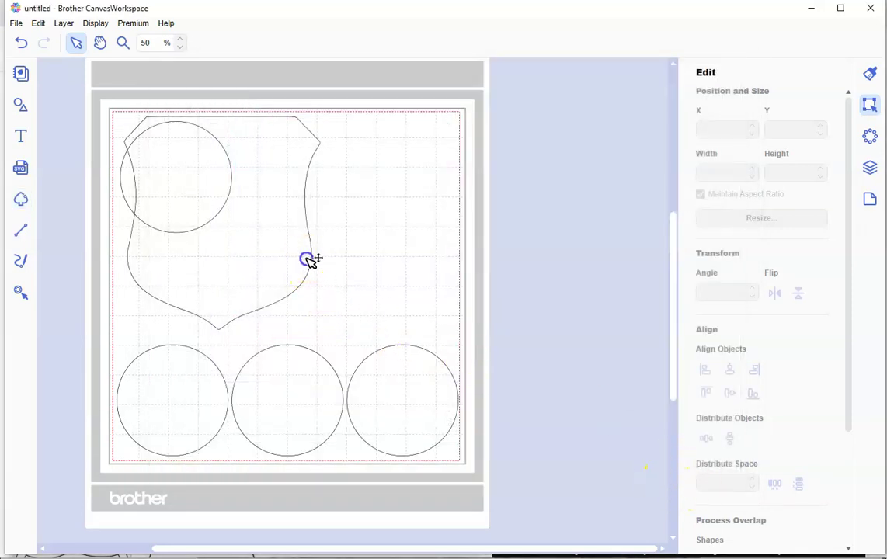
- Scale the shield to 2.53 × 2.75 in and place it at X 5.34, Y 1.43
drag(309, 257, 423, 262)
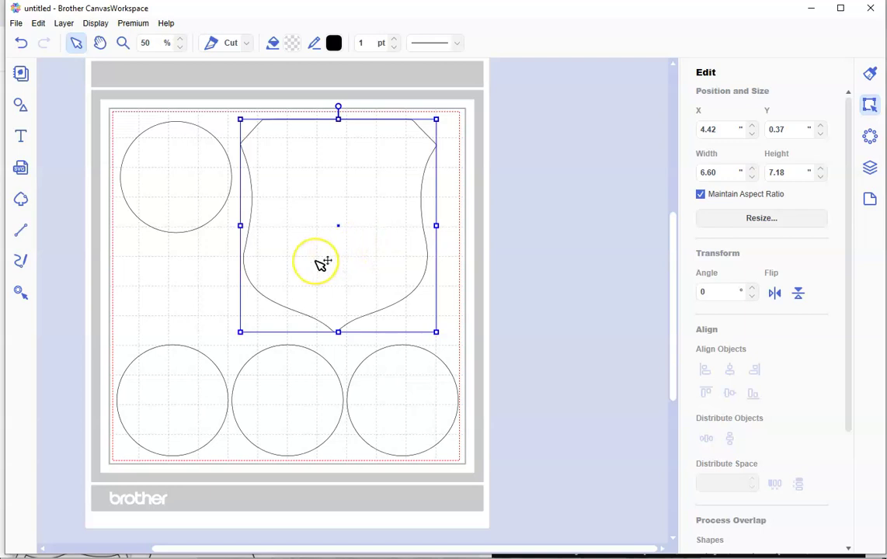
click(310, 289)
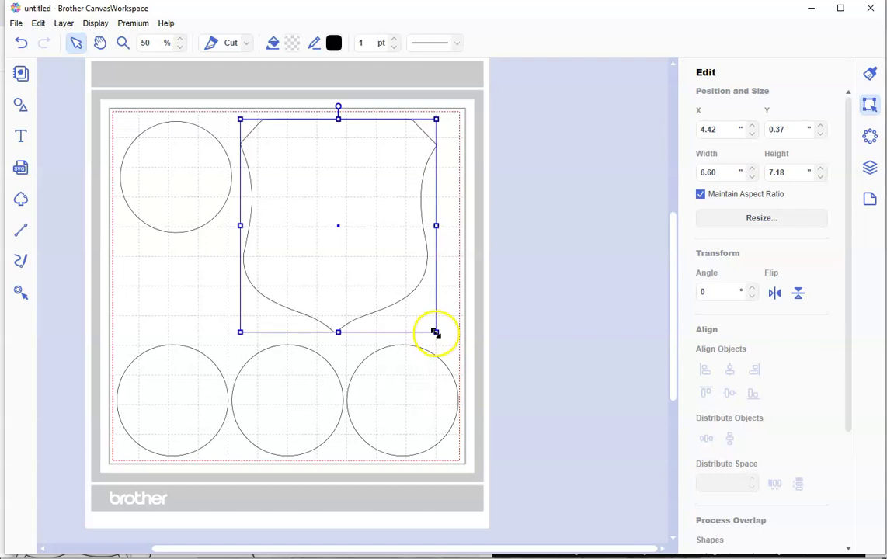
drag(435, 332, 380, 267)
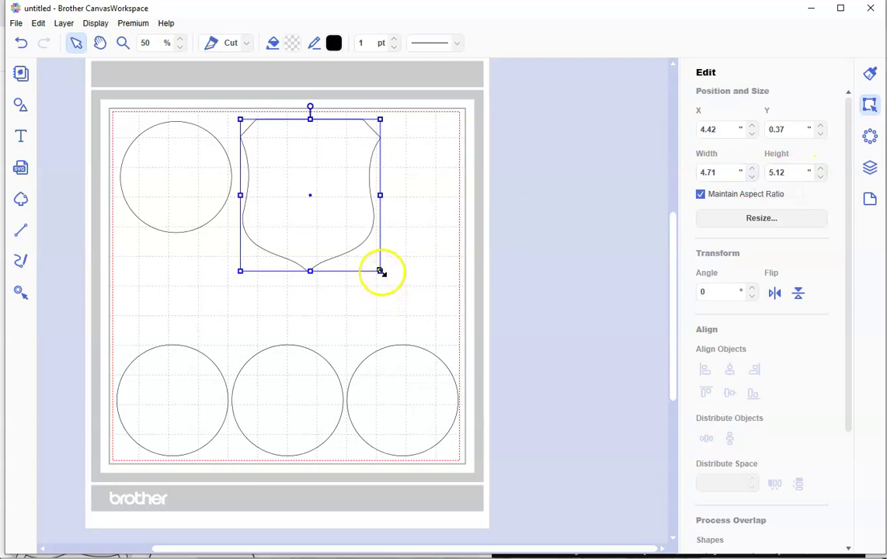
drag(379, 271, 354, 227)
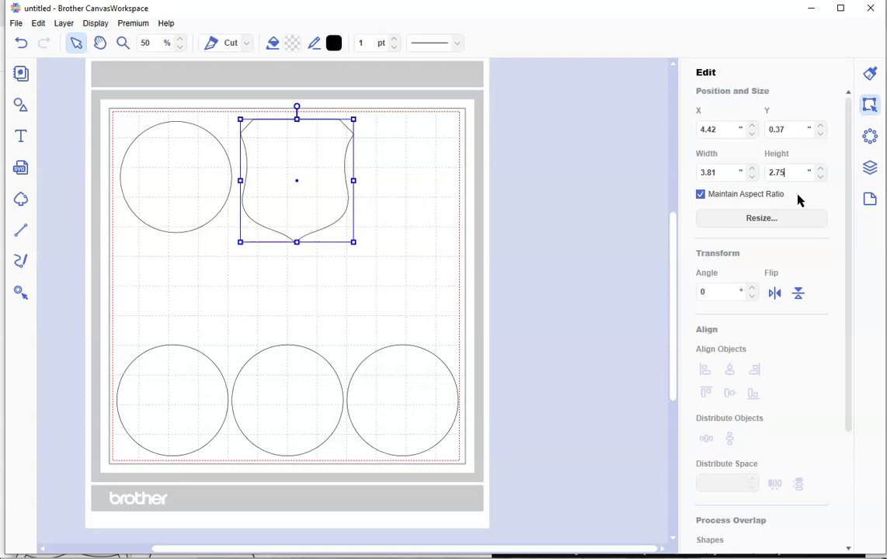
key(Return)
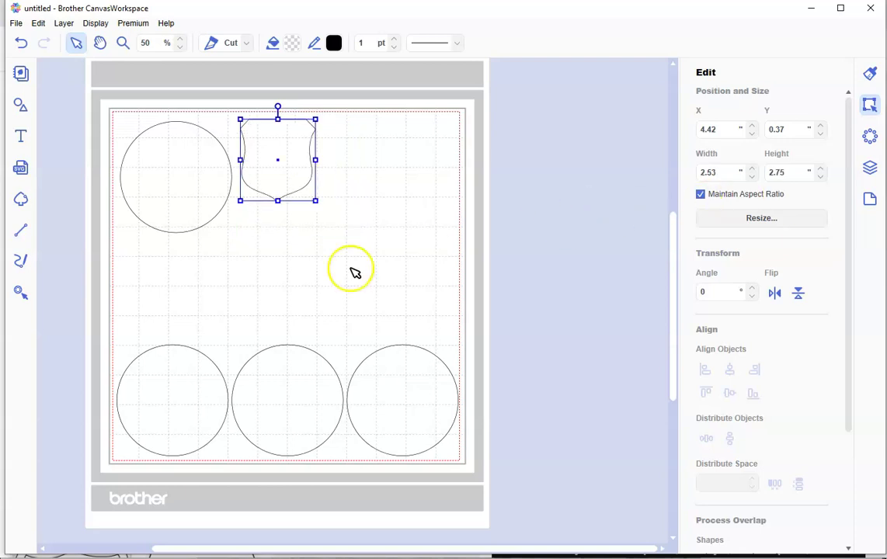
drag(290, 185, 316, 215)
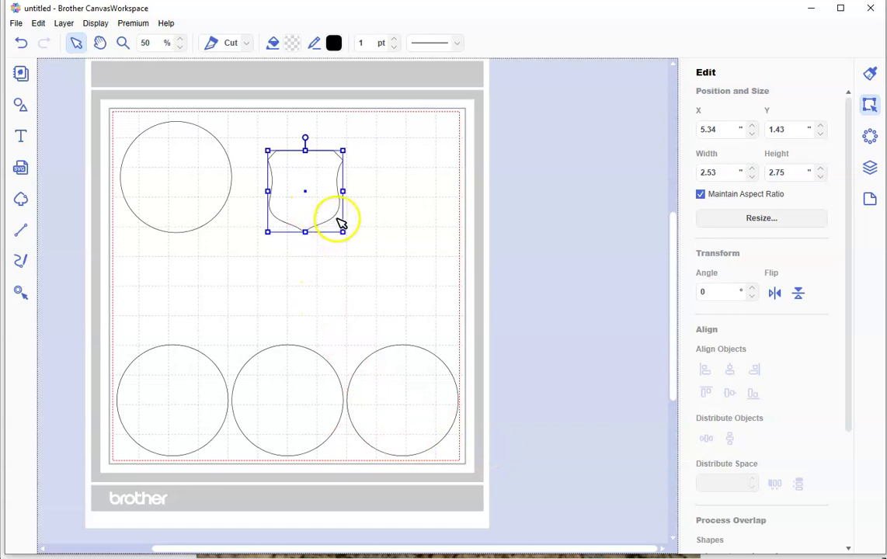
- Offset the shield outward by 0.12 in with Bevel corners, leaving the original line as is
click(871, 113)
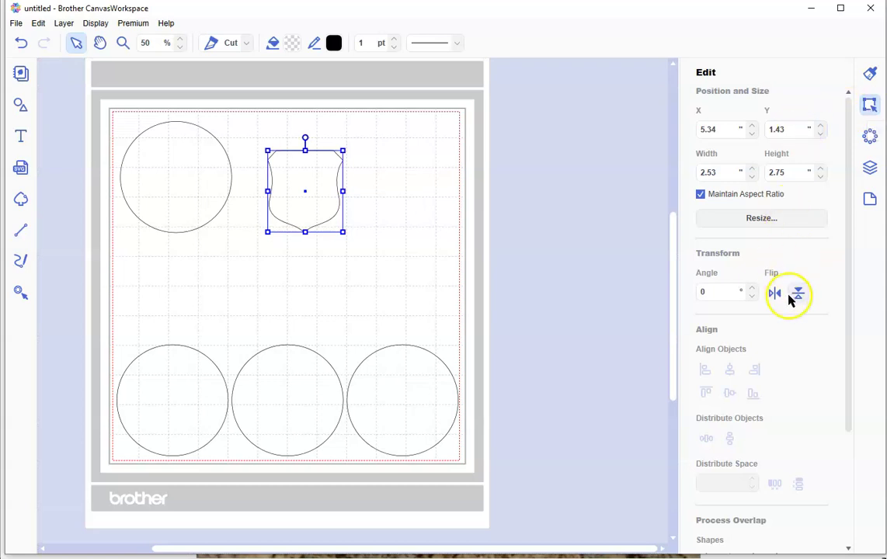
scroll(792, 301, down, 5)
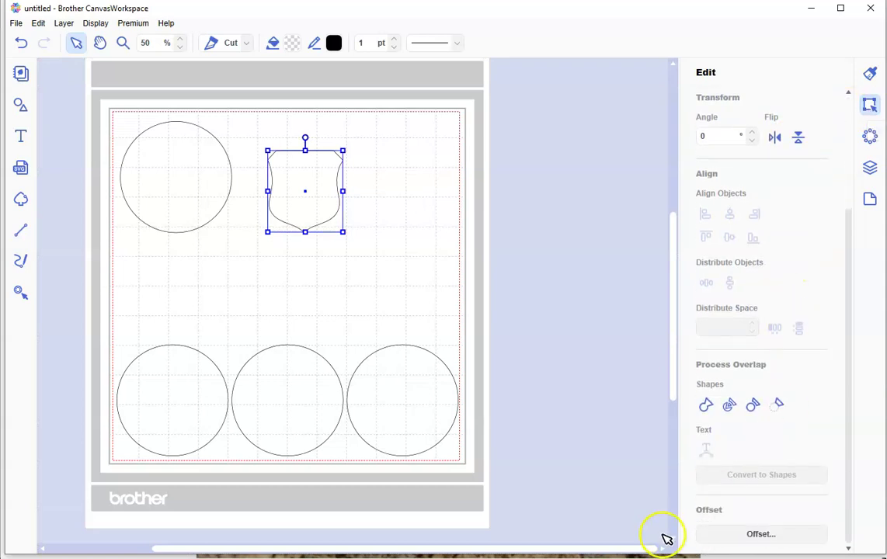
click(761, 538)
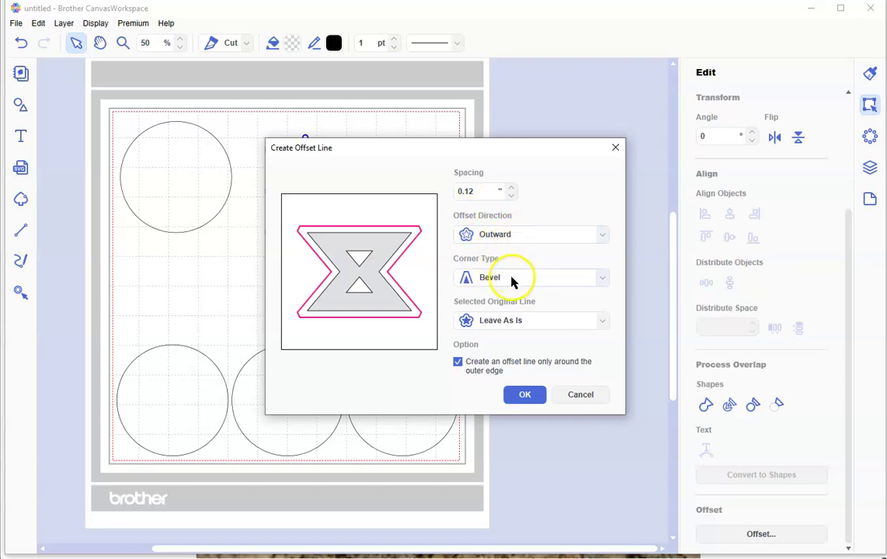
click(602, 281)
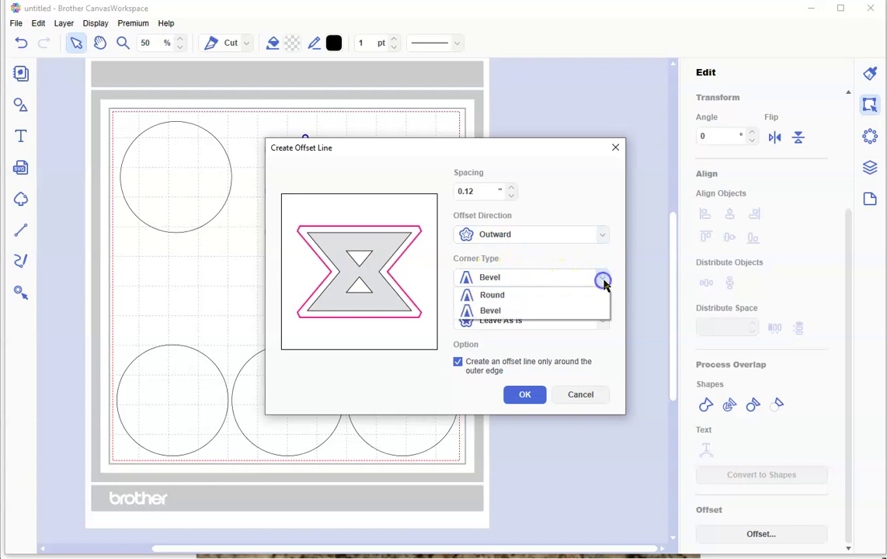
click(541, 313)
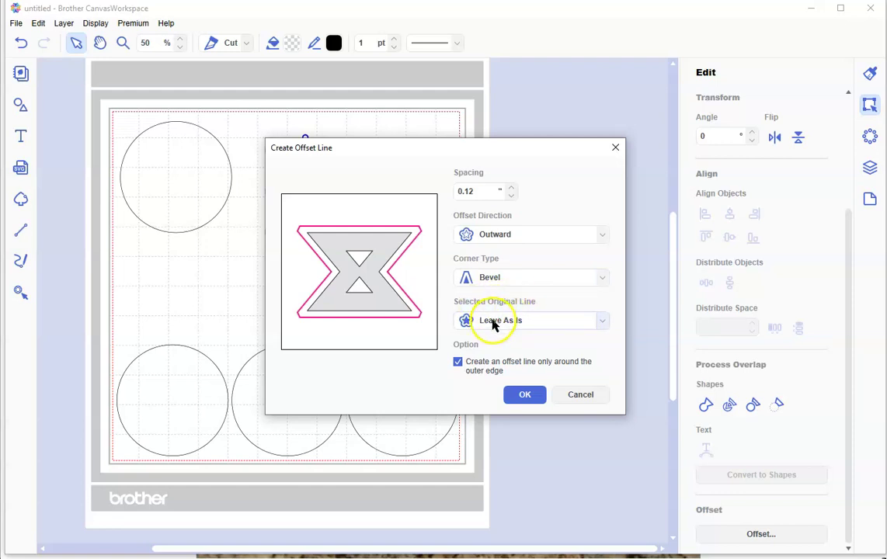
click(602, 324)
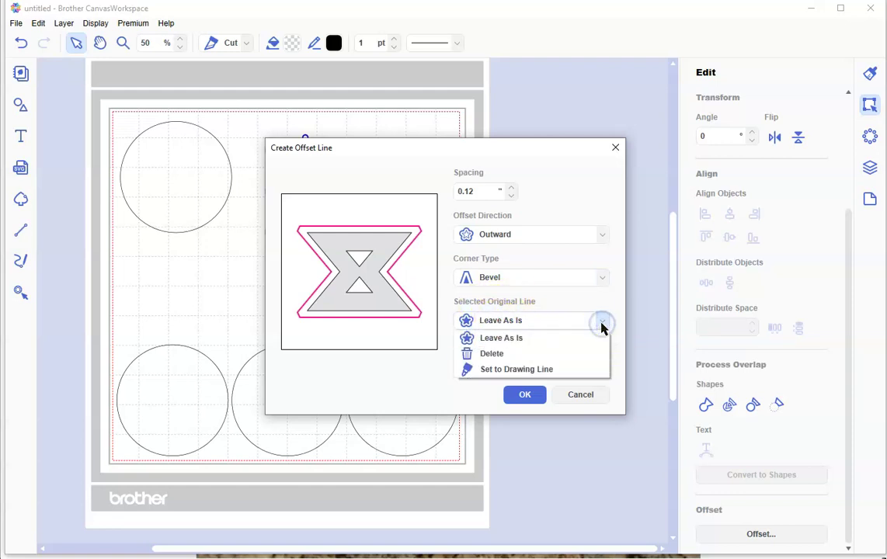
click(603, 325)
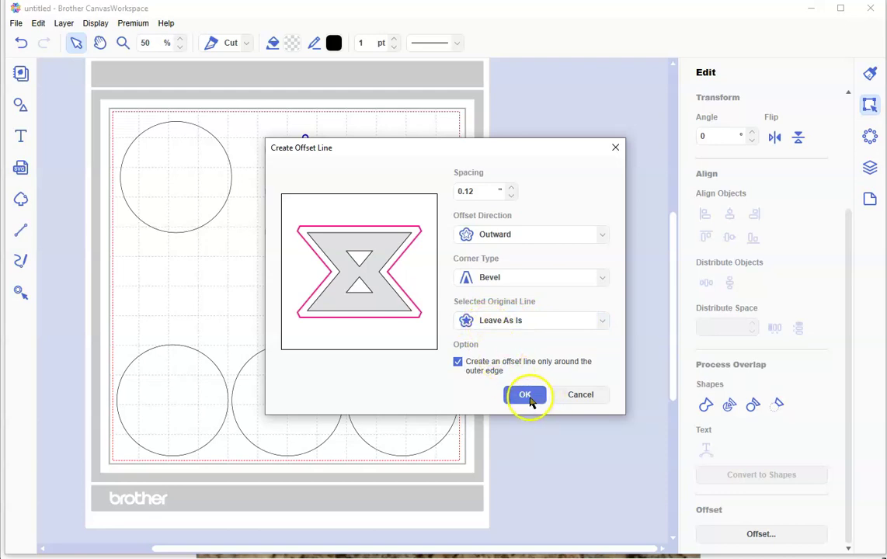
click(525, 398)
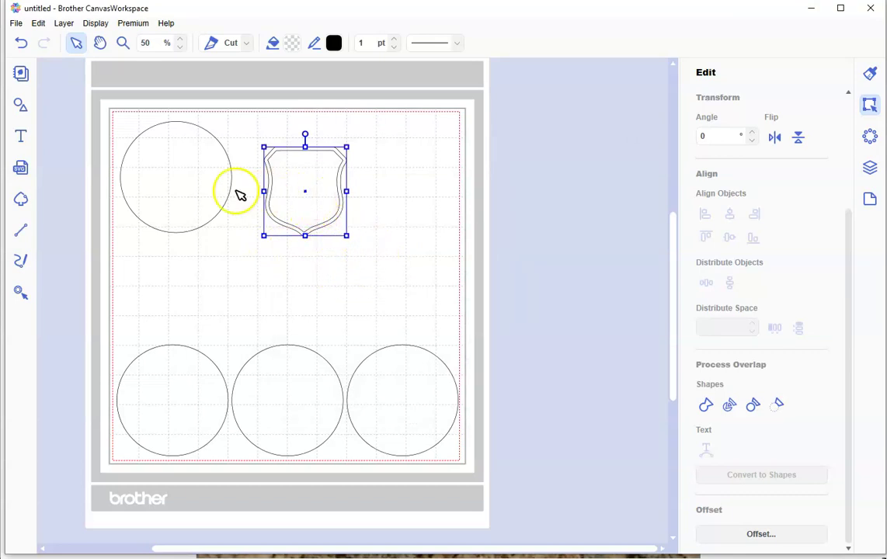
- Group the shield with its offset outline using Ctrl+G and shift the group slightly down-right
drag(297, 200, 297, 180)
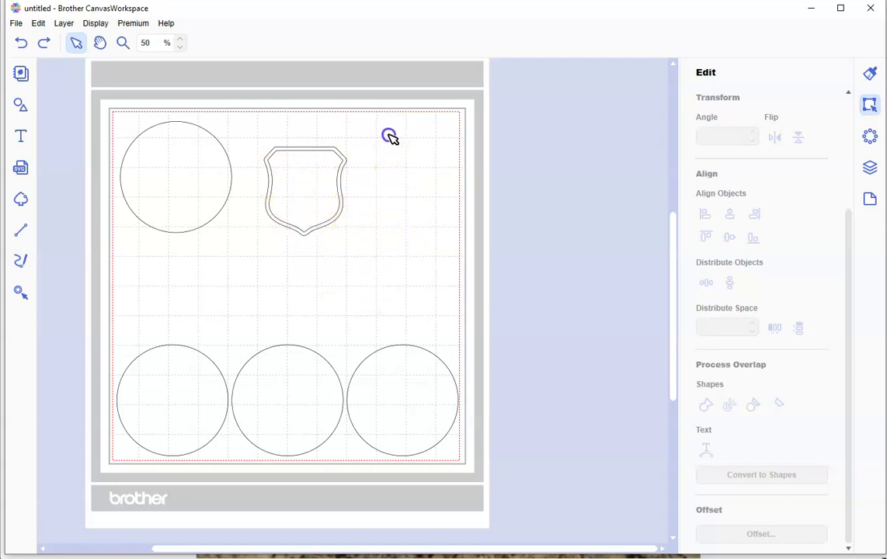
drag(351, 152, 258, 254)
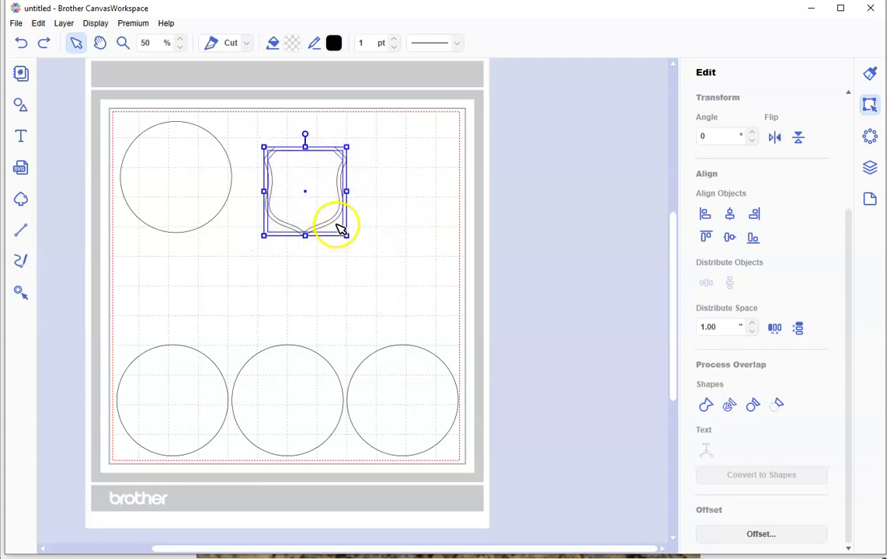
right_click(300, 203)
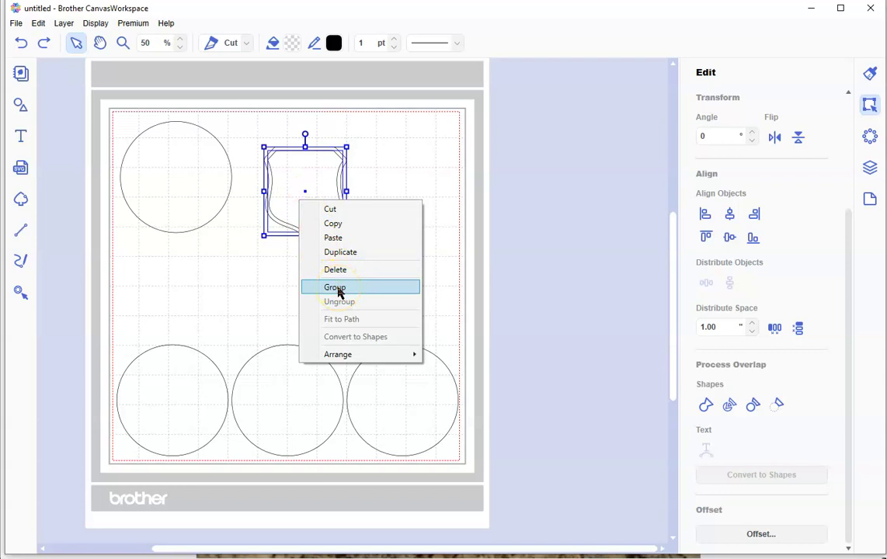
click(283, 286)
drag(404, 265, 307, 200)
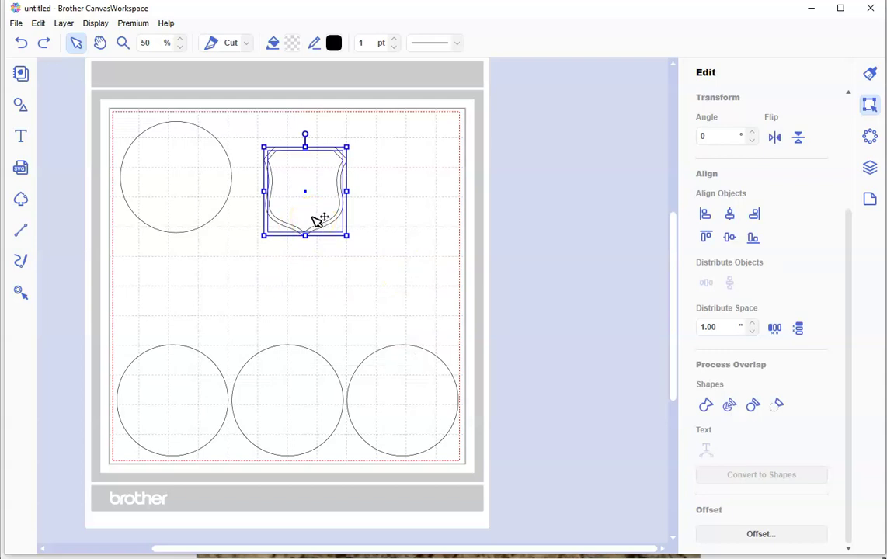
key(ctrl+g)
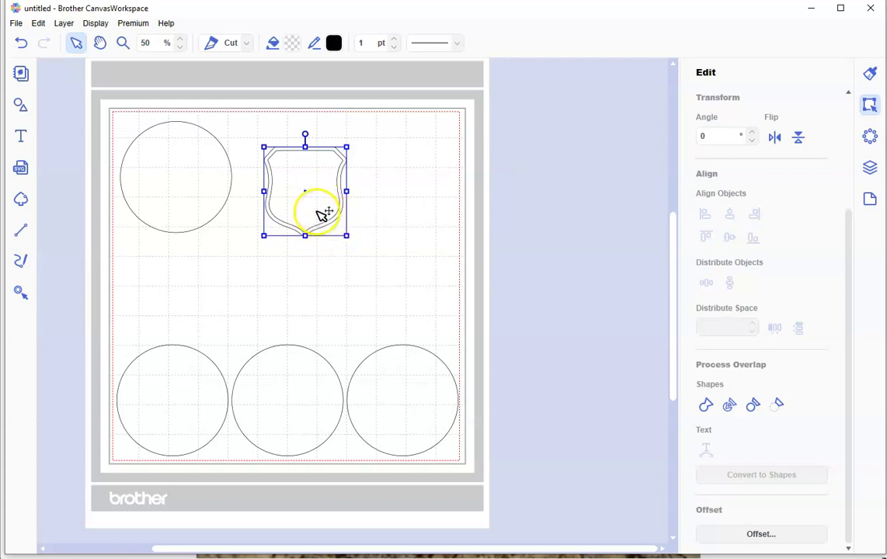
drag(318, 215, 344, 226)
- Move the grouped shield into the top-left circle and align it to the circle's vertical middle
click(338, 210)
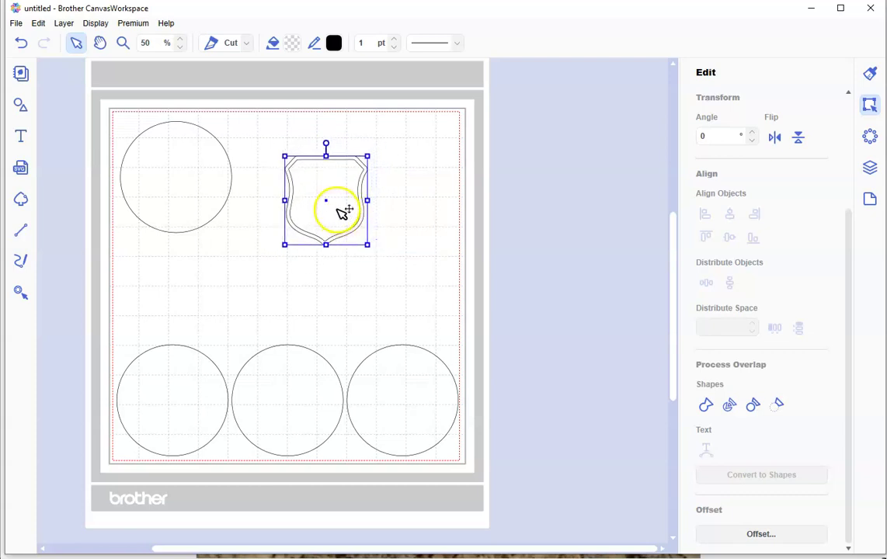
drag(339, 210, 190, 189)
click(341, 209)
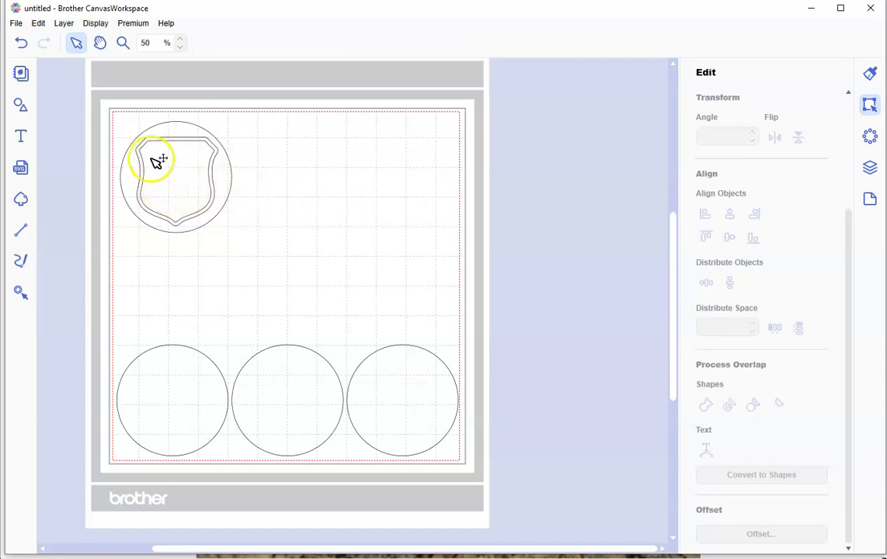
click(173, 172)
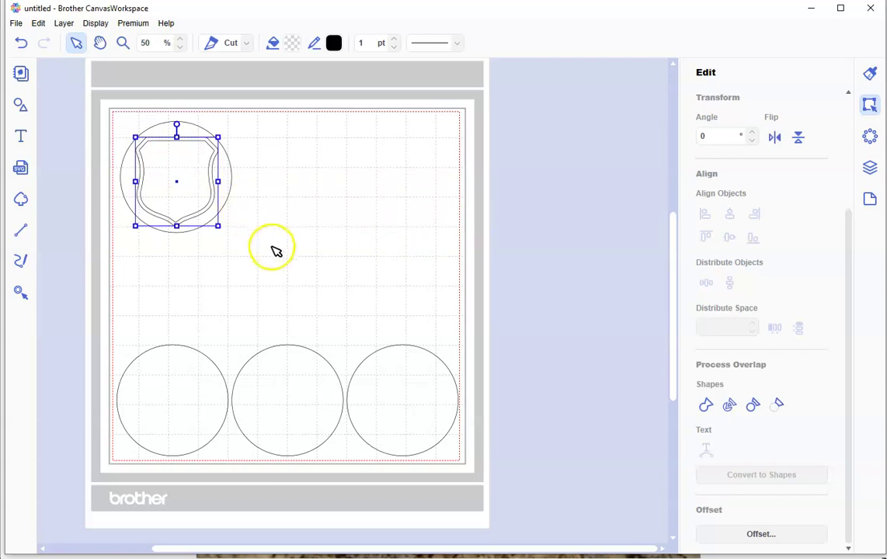
drag(275, 250, 120, 136)
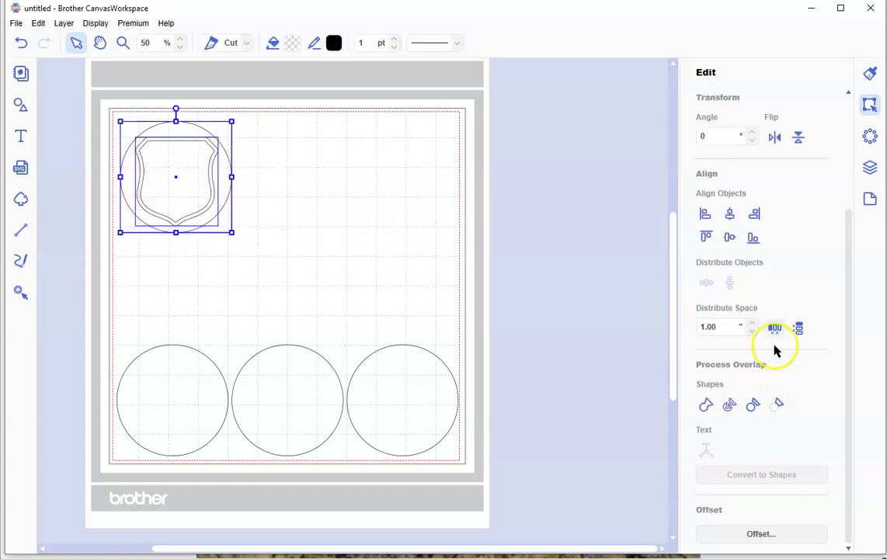
click(730, 238)
click(392, 241)
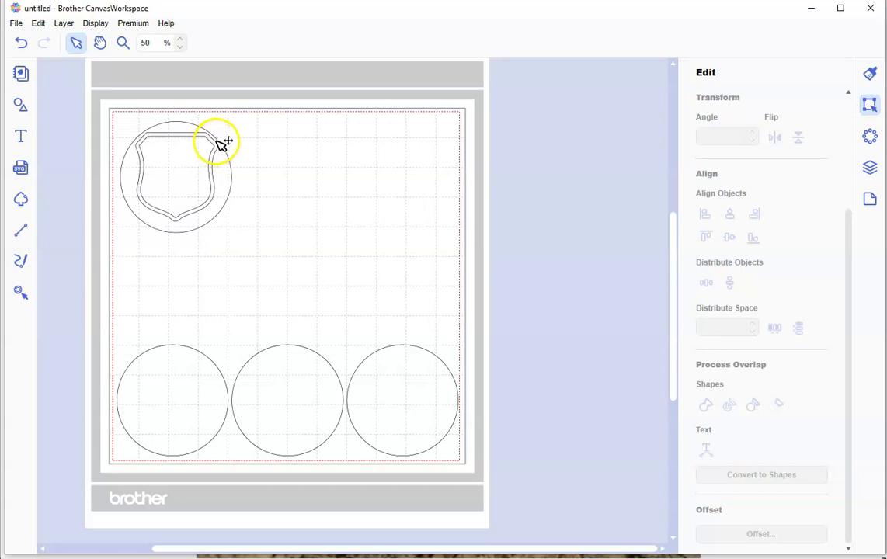
- Centre the shield horizontally on the circle and nudge it down two steps
click(179, 196)
drag(179, 196, 203, 224)
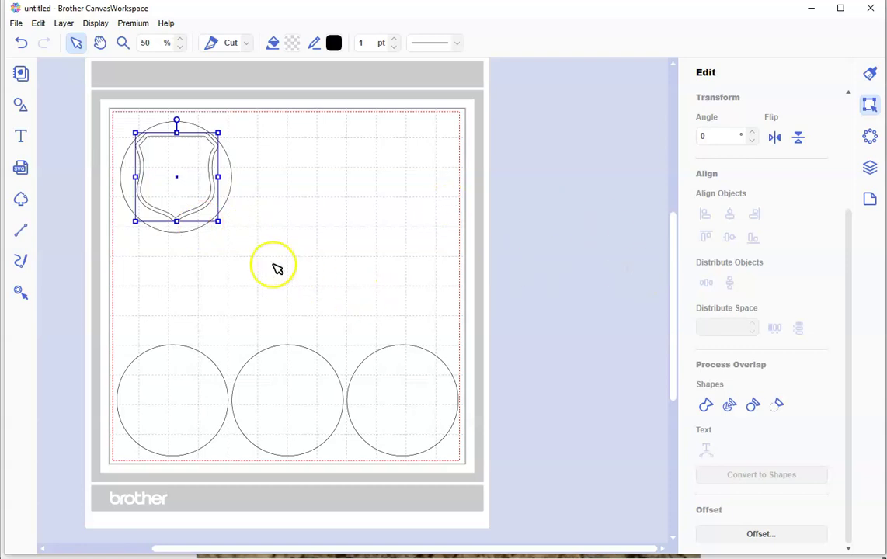
drag(271, 259, 194, 159)
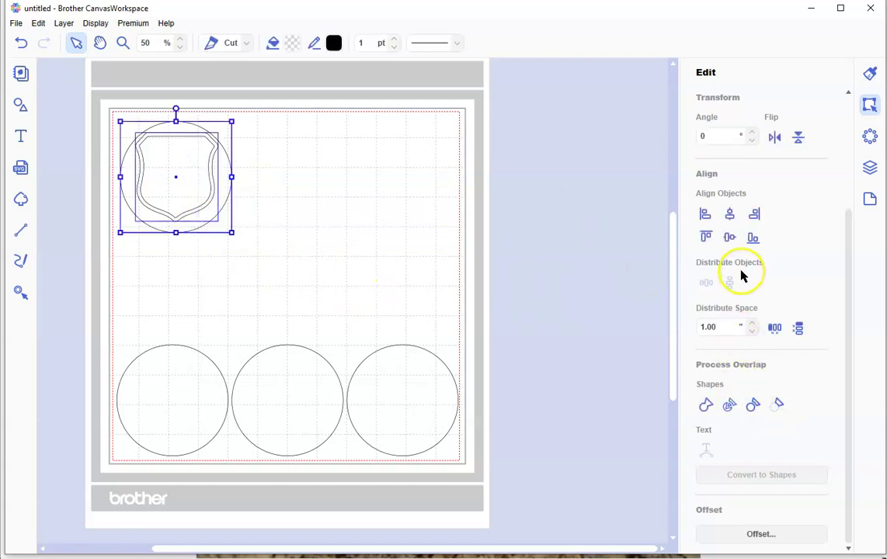
click(731, 221)
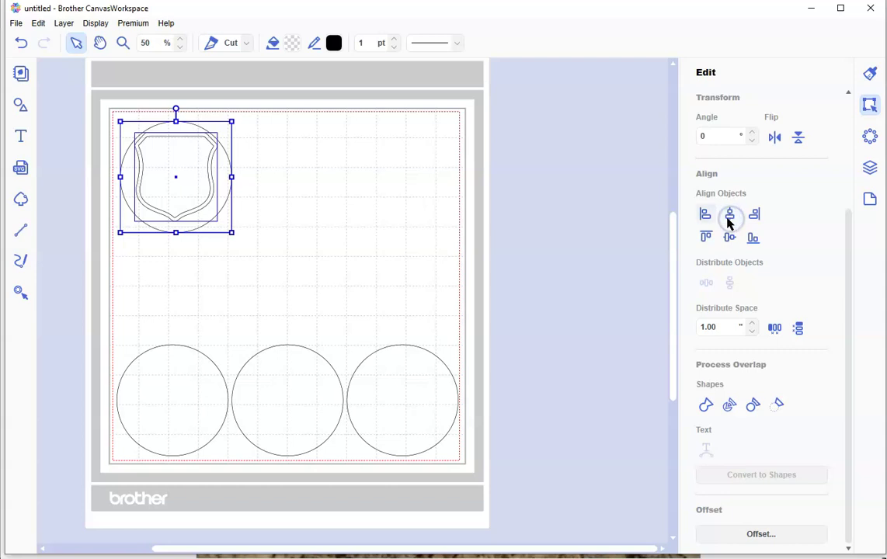
click(297, 191)
click(198, 190)
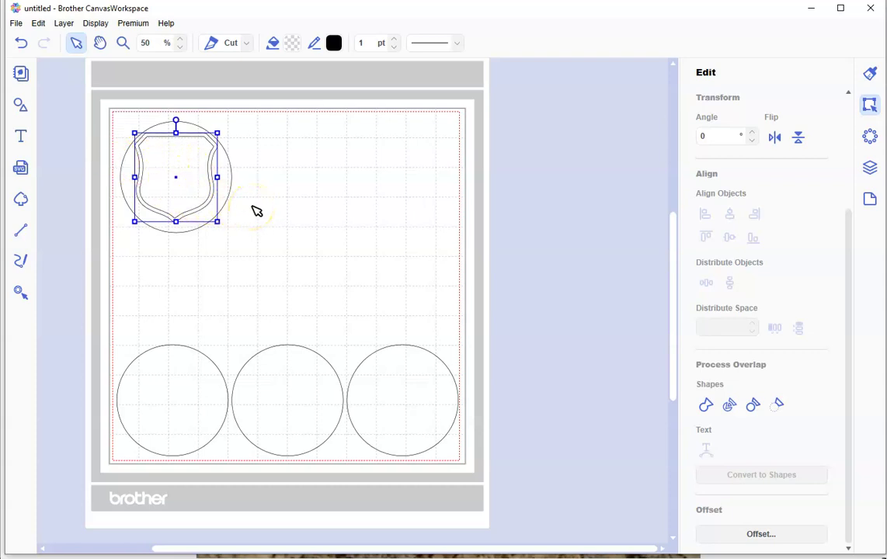
key(Down)
key(Down)
key(Down)
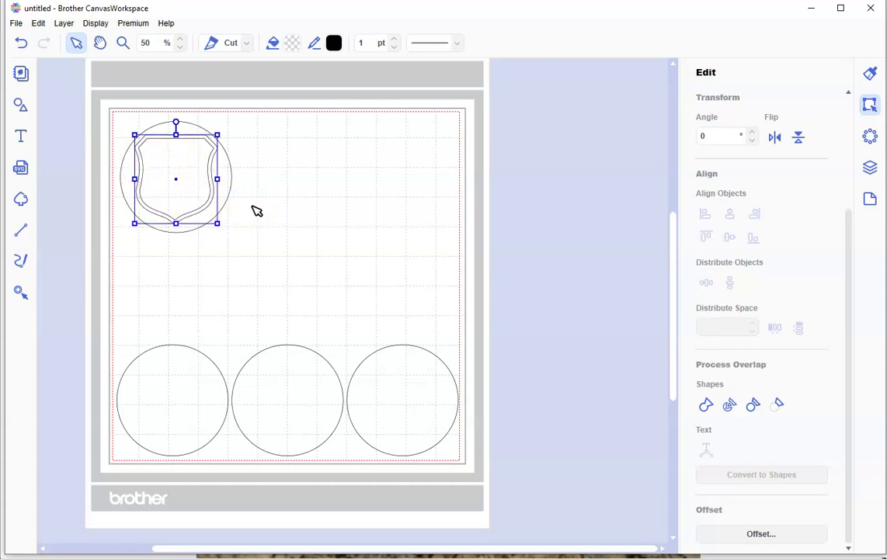
key(Down)
key(Down)
key(Down)
key(Down)
click(257, 211)
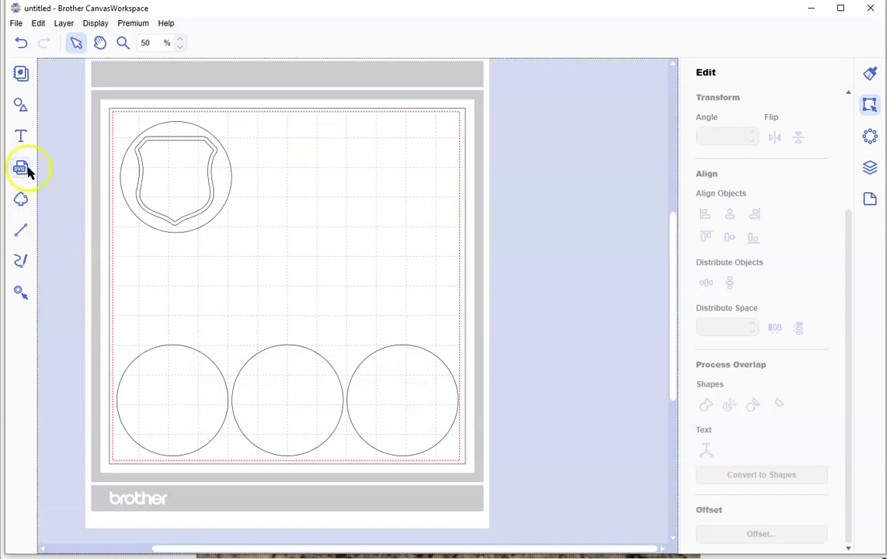
- Browse the font list without changing from Antique Oakland, then switch to the Chrome shield results
click(22, 139)
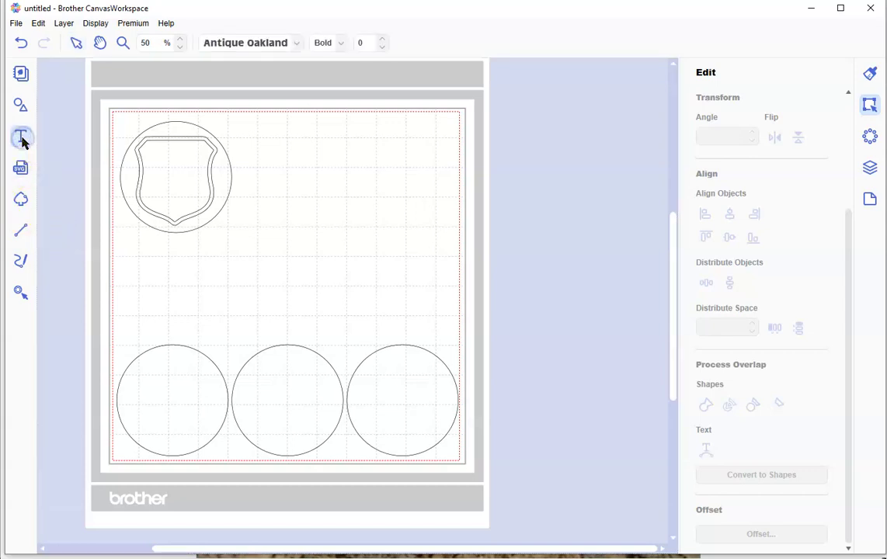
click(294, 41)
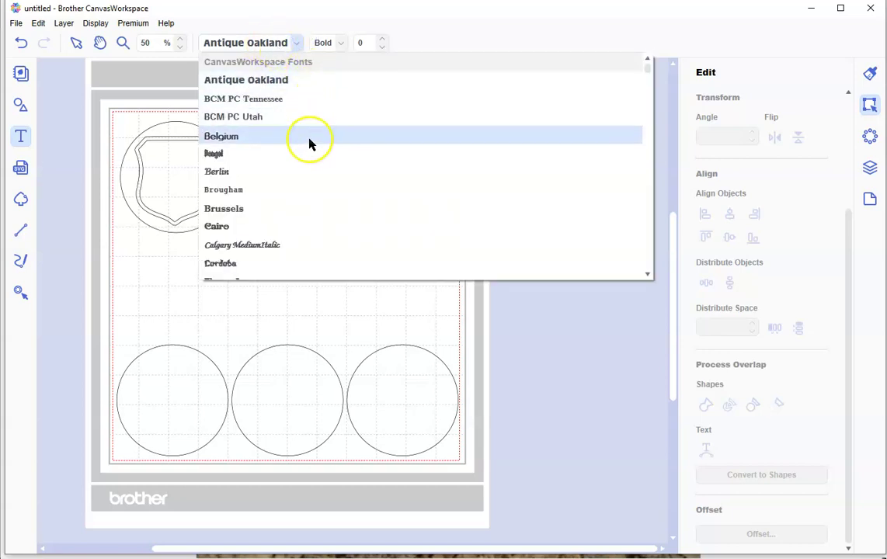
scroll(334, 205, down, 2)
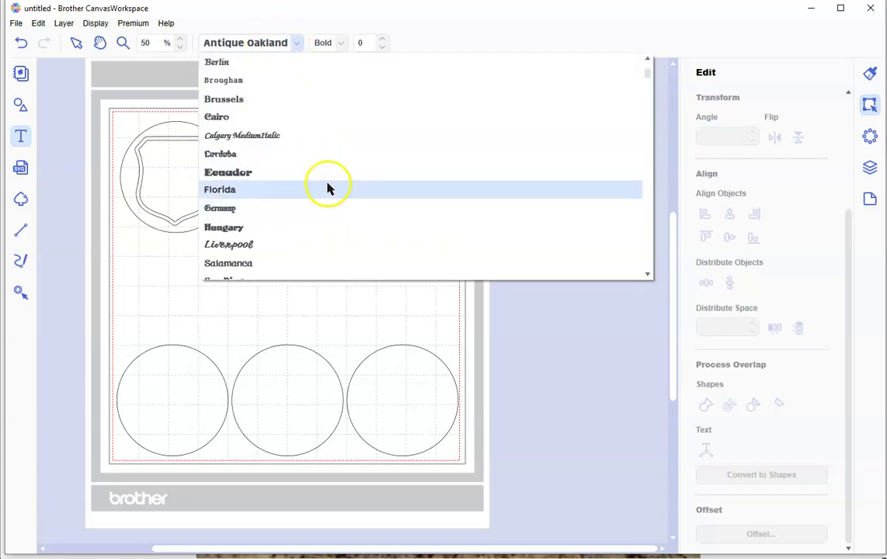
scroll(329, 188, down, 1)
scroll(326, 184, down, 2)
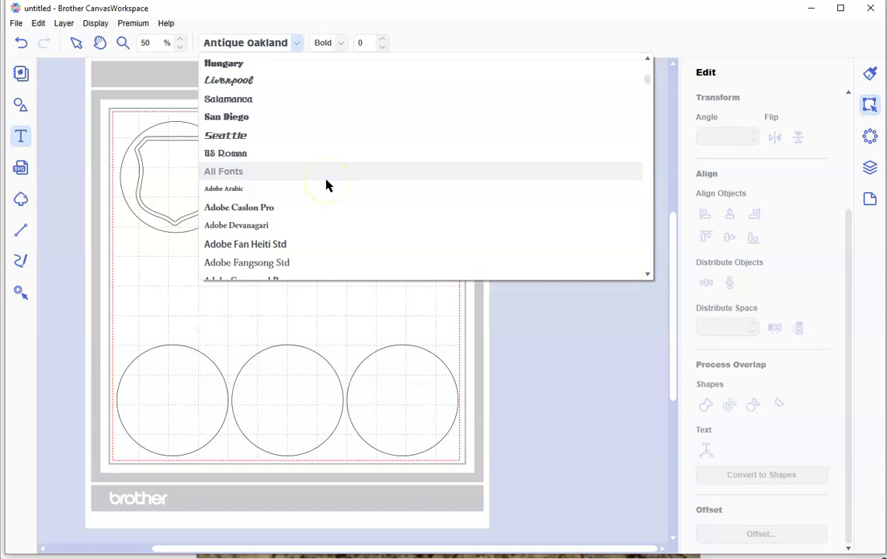
scroll(325, 185, down, 4)
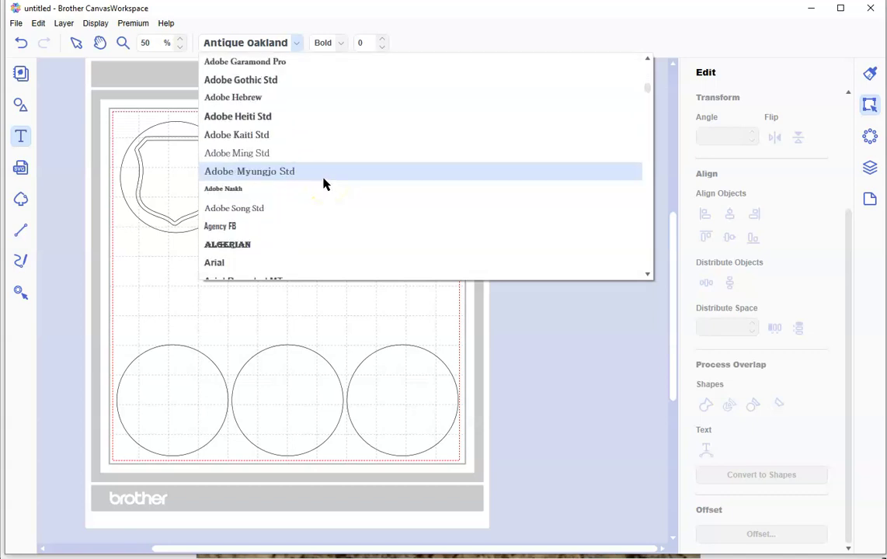
scroll(324, 184, down, 4)
scroll(320, 180, up, 1)
scroll(321, 180, up, 5)
click(298, 48)
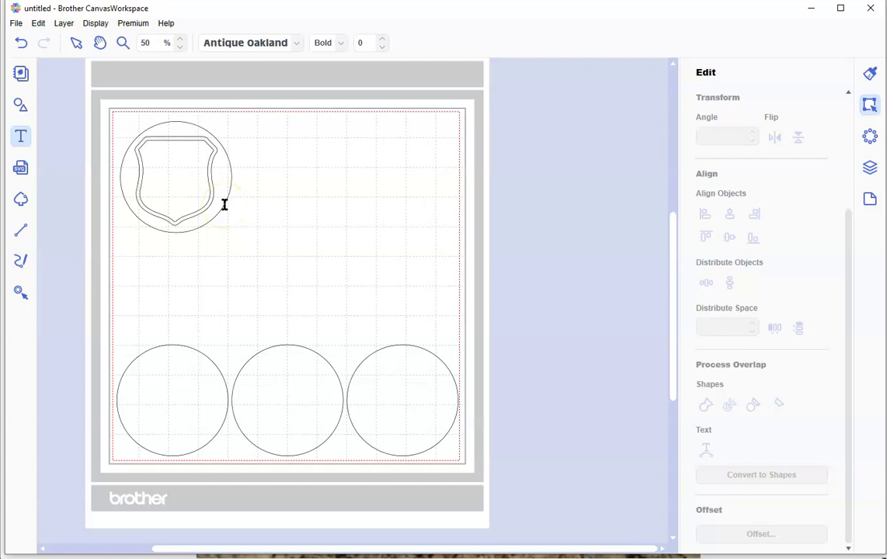
key(alt+Tab)
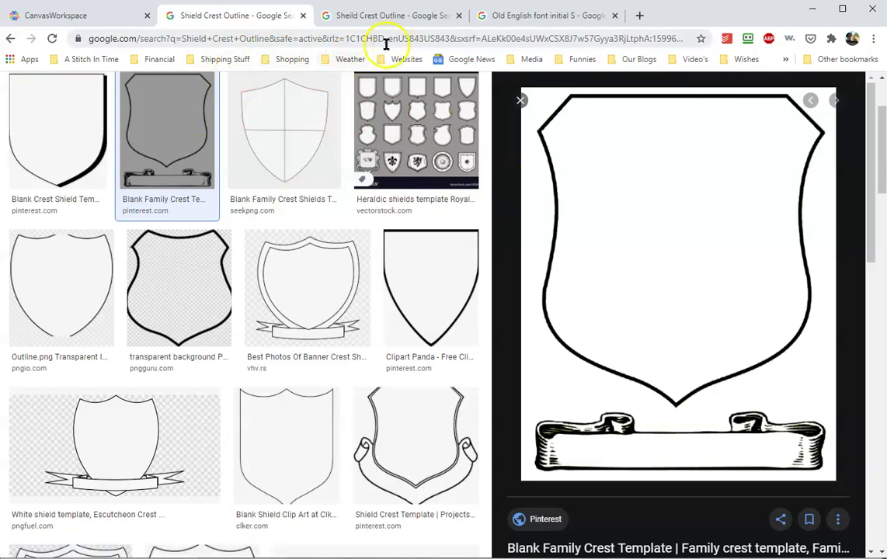
- Browse the Old English font initial S image results, viewing the Etsy listing and a tattoo image
click(511, 22)
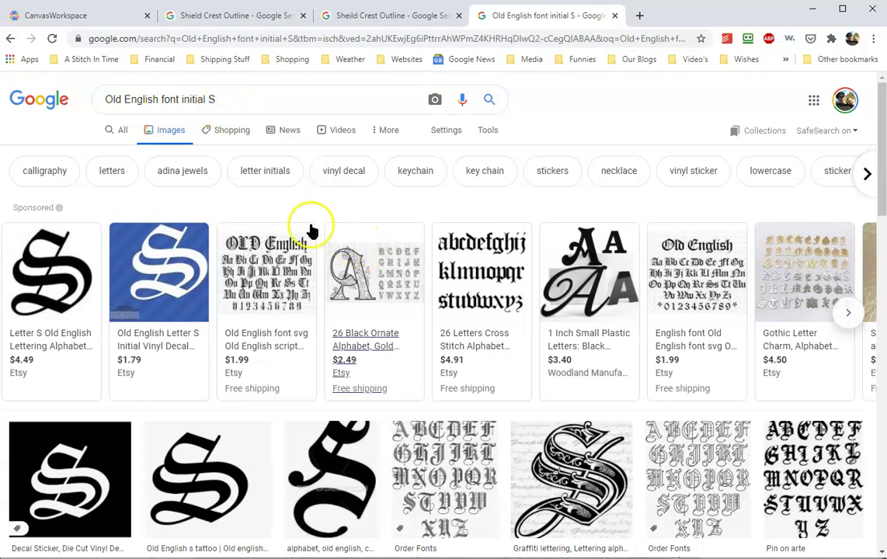
scroll(271, 320, down, 5)
scroll(272, 323, up, 5)
scroll(51, 247, down, 1)
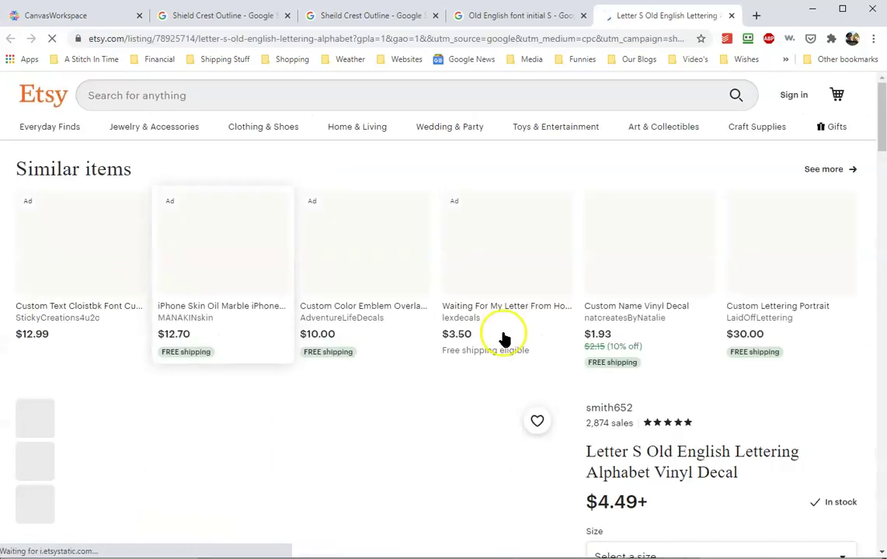
scroll(434, 369, down, 3)
scroll(433, 361, down, 1)
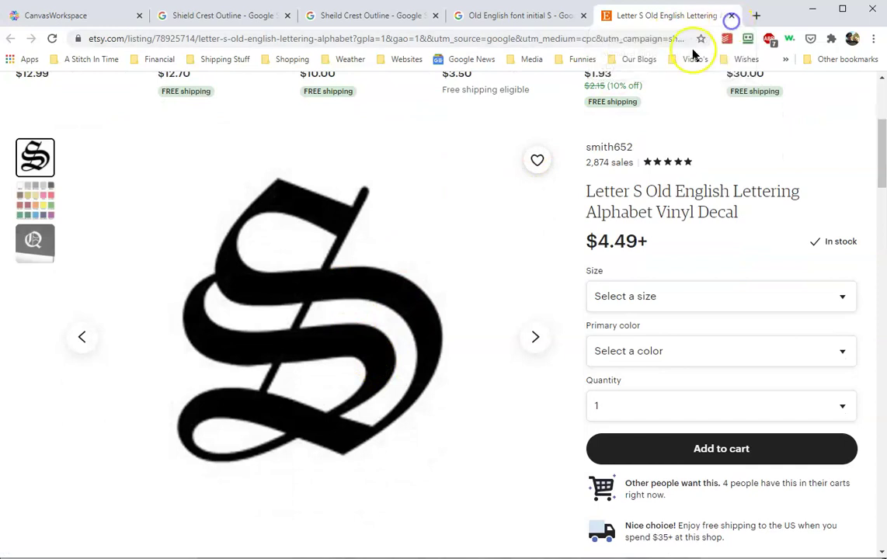
click(730, 15)
click(192, 400)
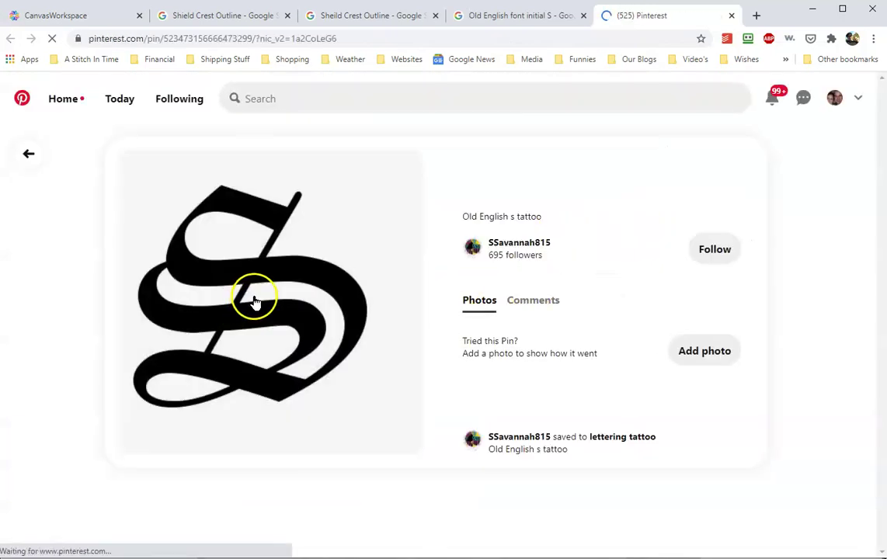
- Begin saving the S image, cancel the save dialog, and return to CanvasWorkspace
right_click(254, 299)
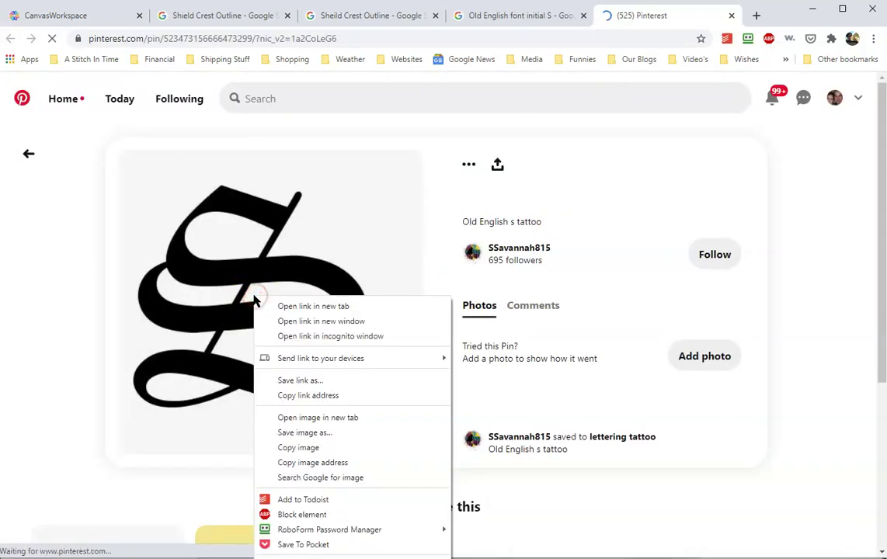
click(293, 432)
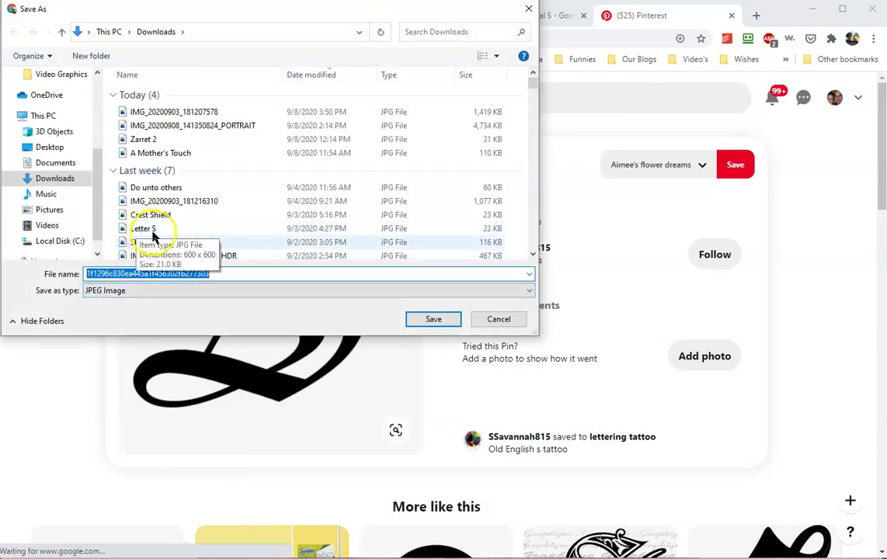
click(497, 320)
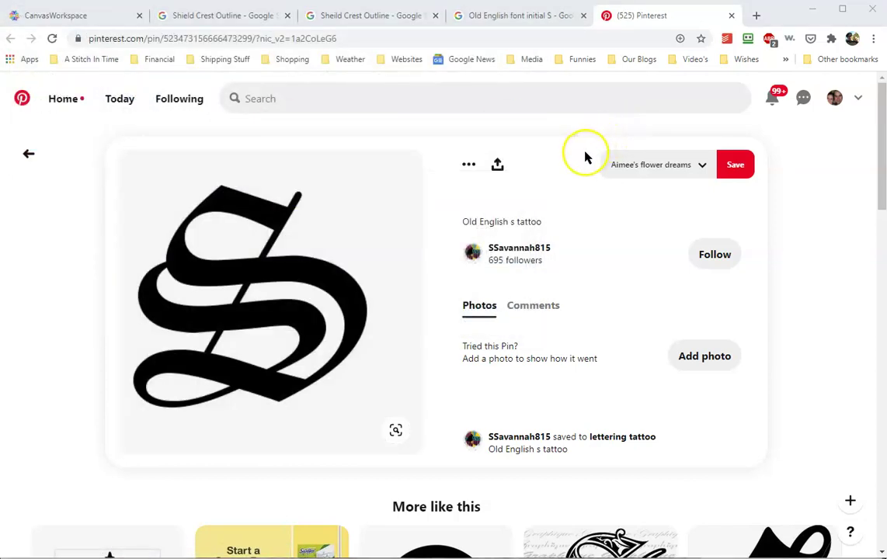
key(alt+Tab)
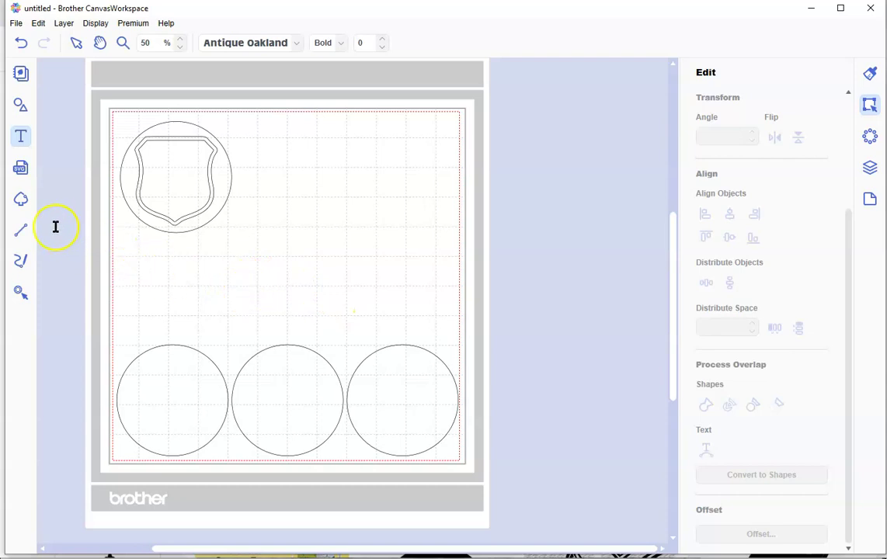
- Load Letter S.jpg from Downloads into Image Tracing as an image from the computer
click(21, 202)
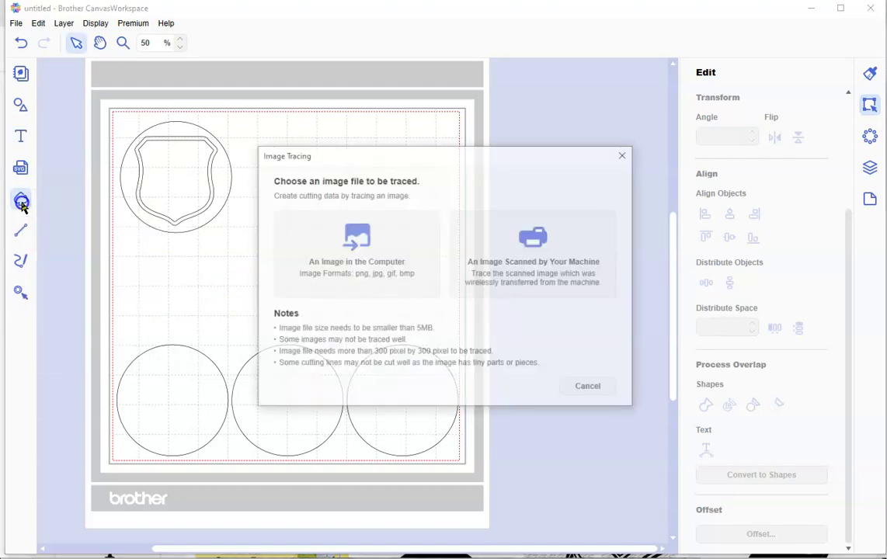
click(322, 259)
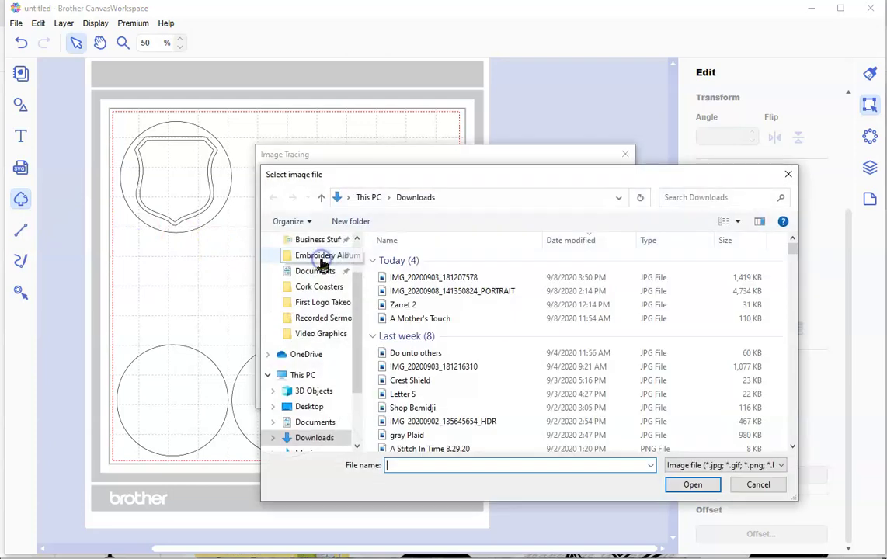
click(407, 394)
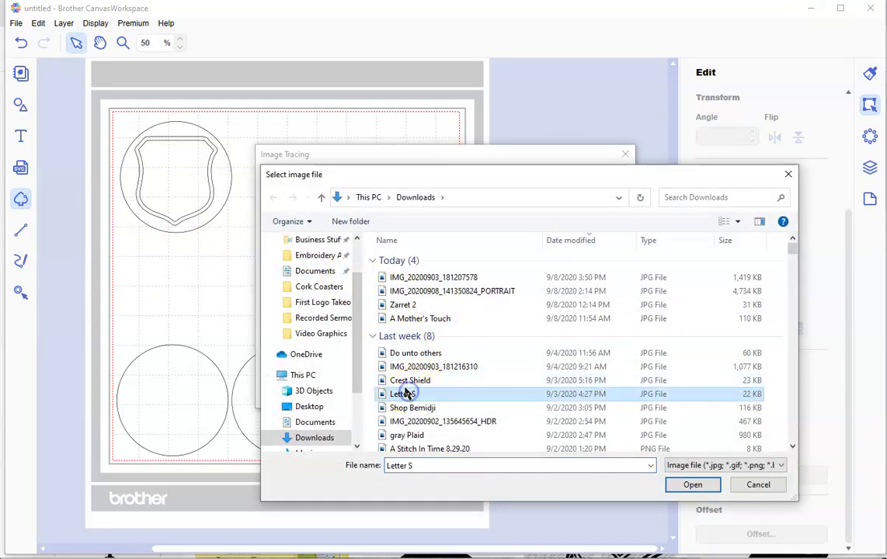
click(687, 488)
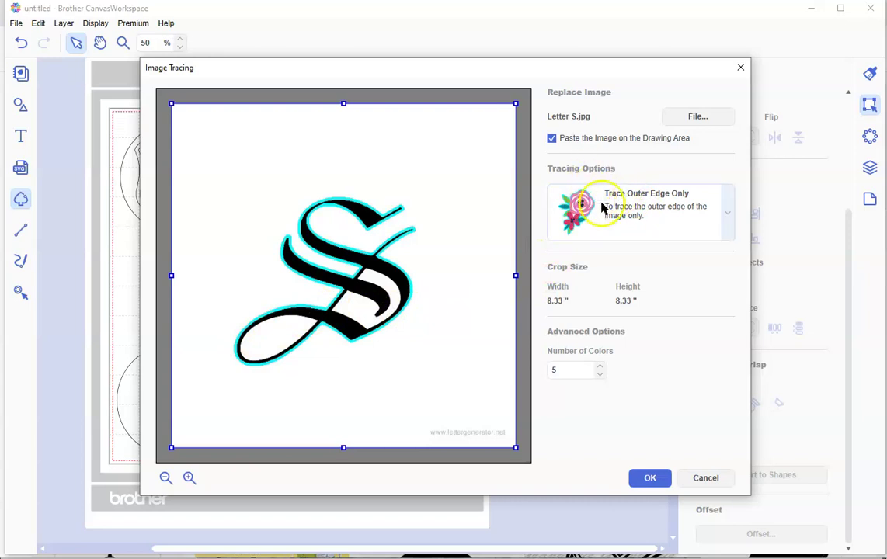
- Switch the tracing option to Trace Areas by Color and reduce Number of Colors from 5 to 2
click(730, 221)
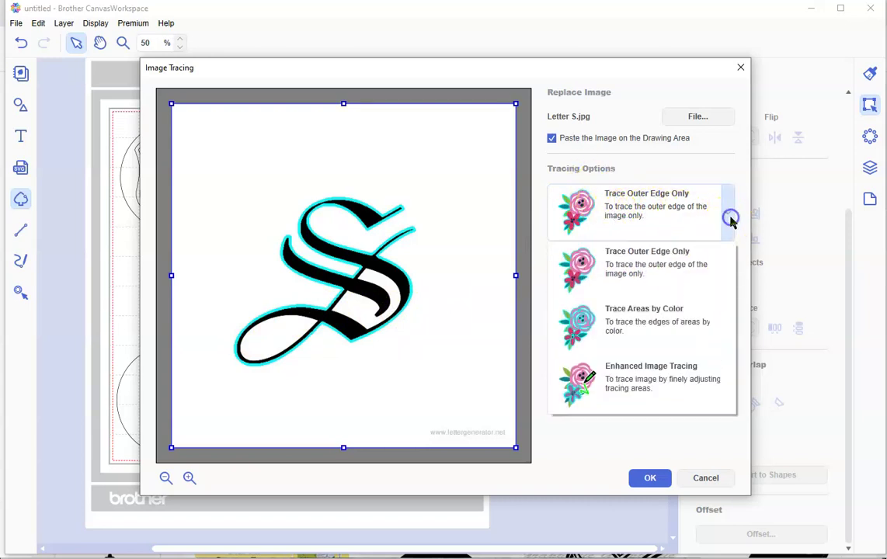
click(631, 325)
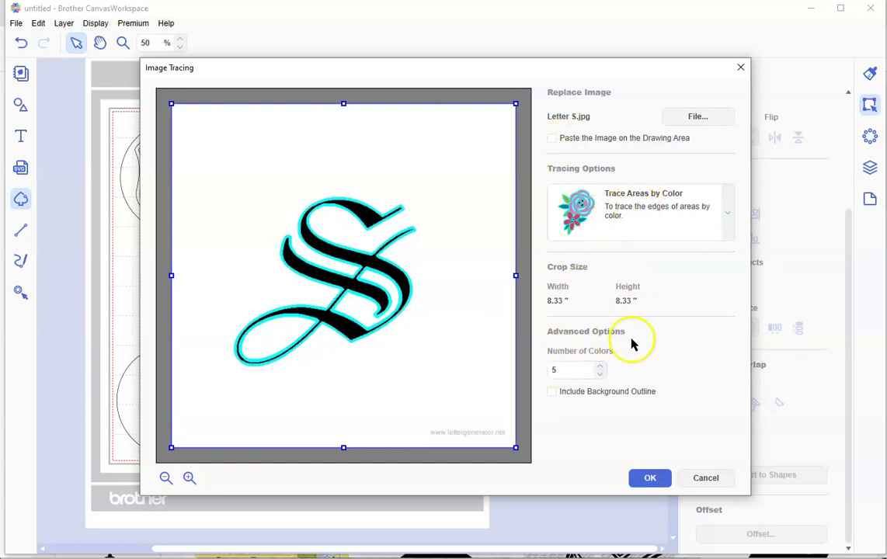
click(602, 375)
click(602, 375)
click(602, 375)
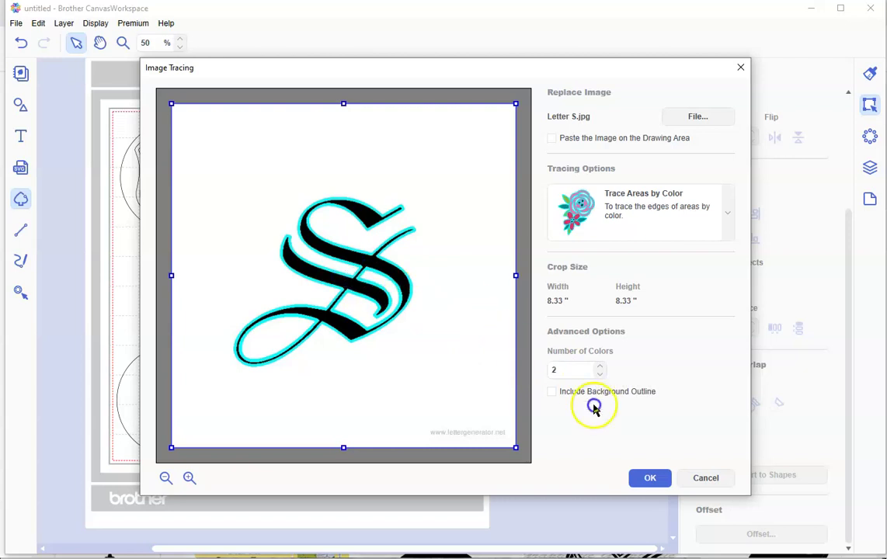
- Place the traced Old English S on the mat, zoom in, and select its upper inner piece
click(650, 479)
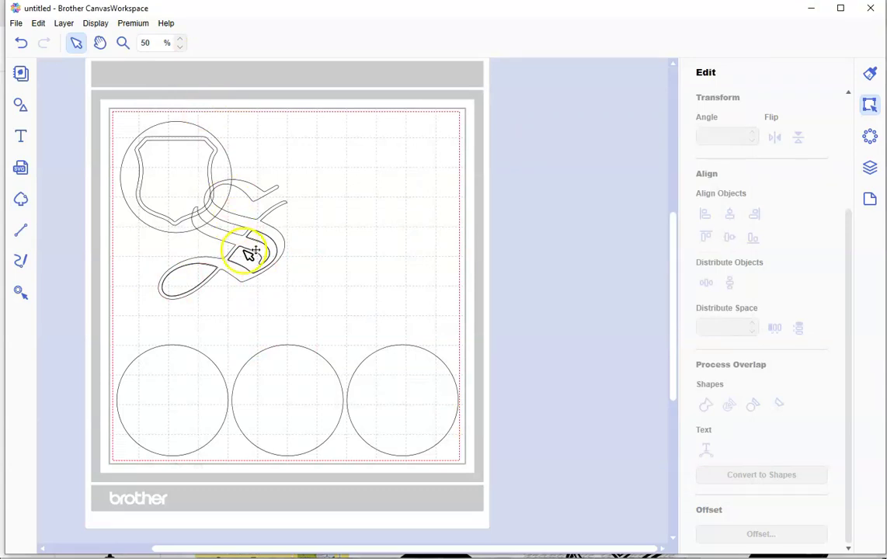
scroll(254, 259, up, 1)
scroll(257, 267, down, 1)
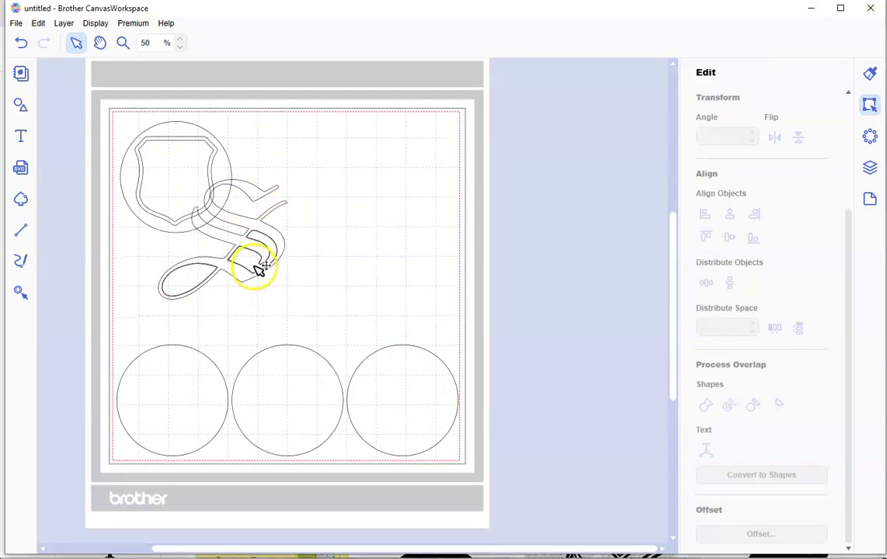
scroll(254, 263, up, 3)
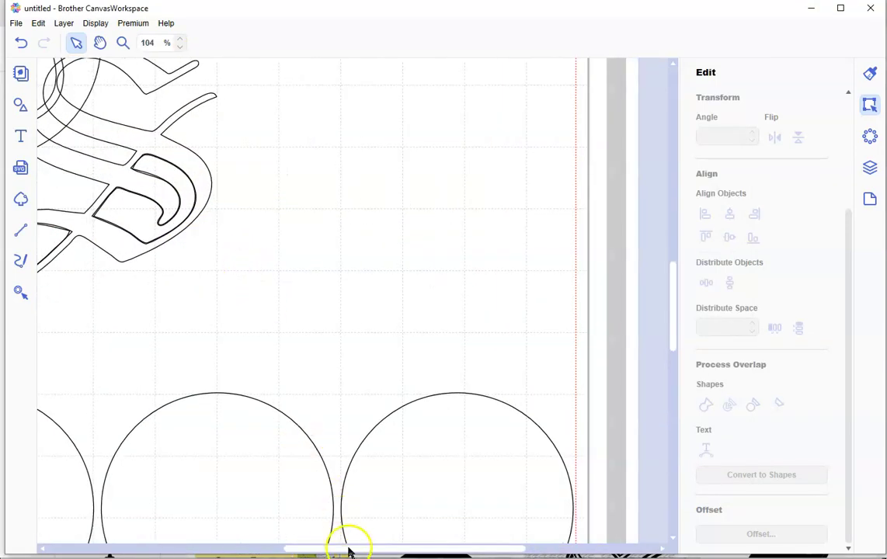
drag(349, 552, 280, 536)
scroll(317, 231, up, 1)
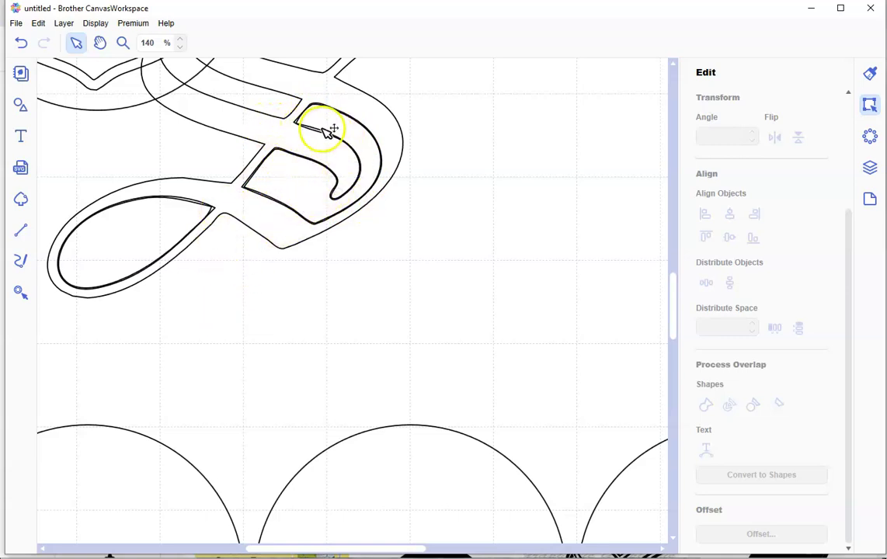
click(308, 197)
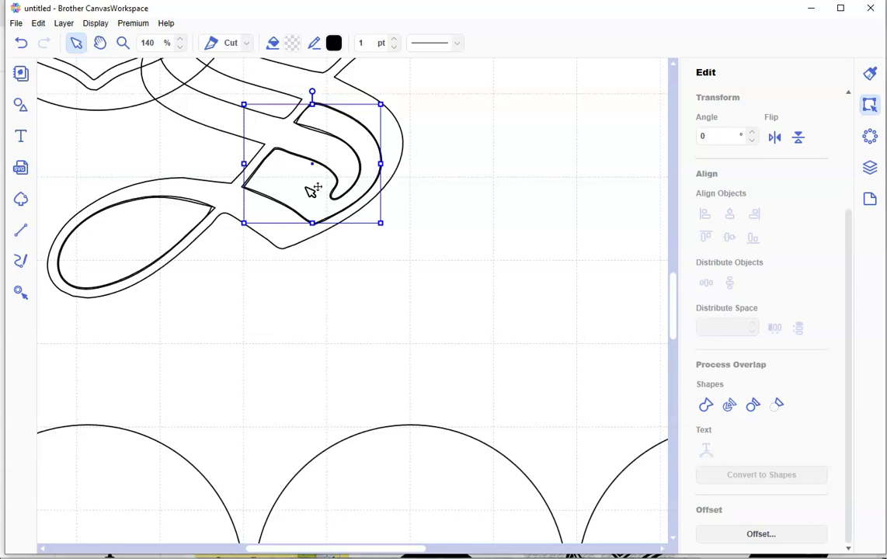
drag(308, 188, 532, 252)
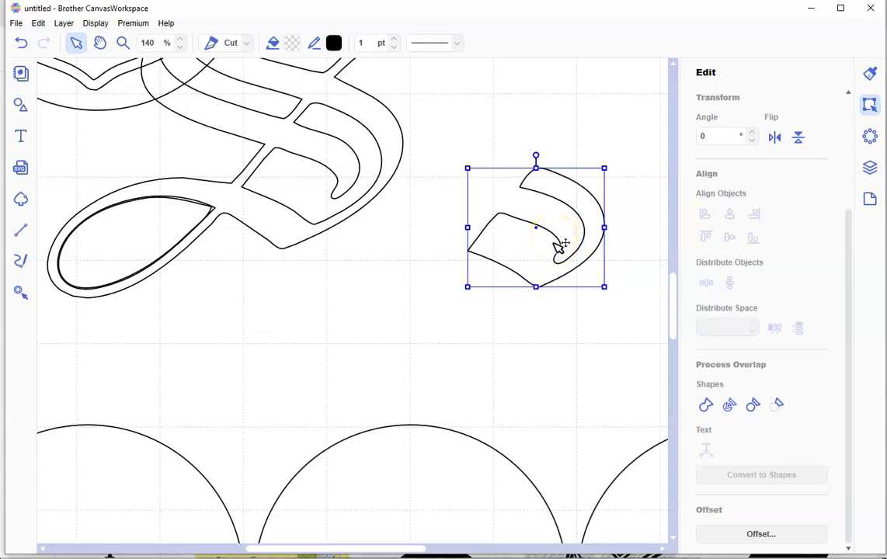
key(Delete)
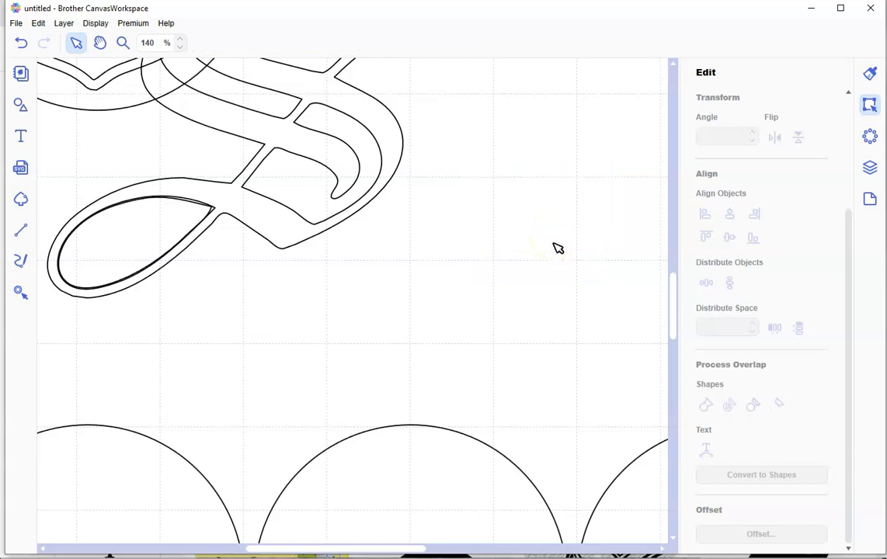
click(140, 249)
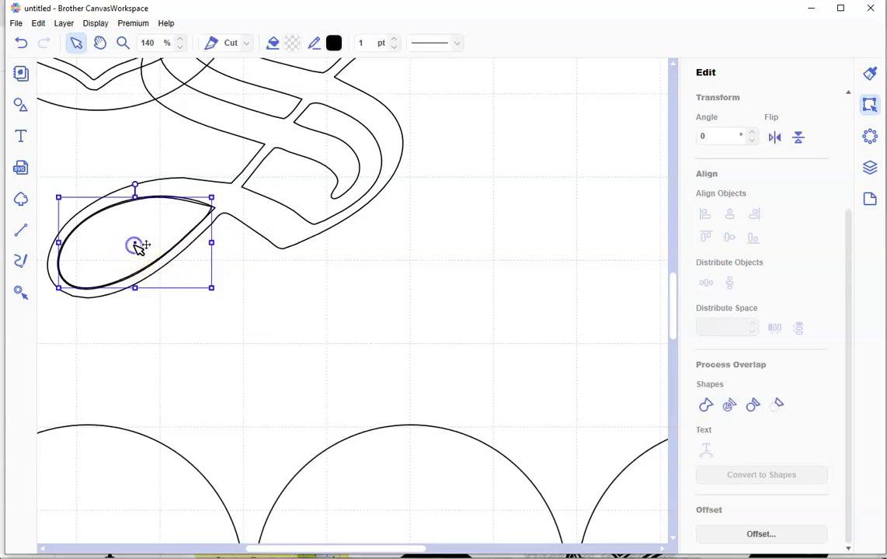
key(Delete)
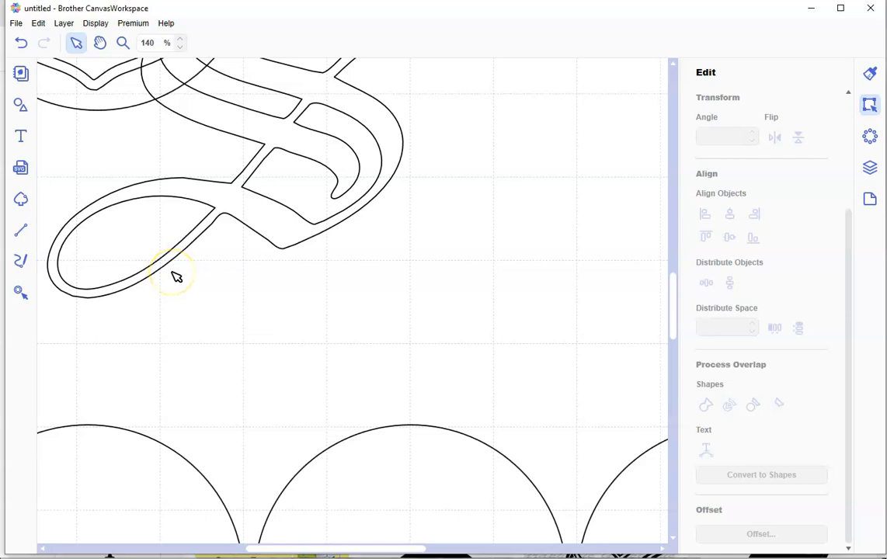
scroll(176, 277, down, 1)
scroll(177, 278, up, 2)
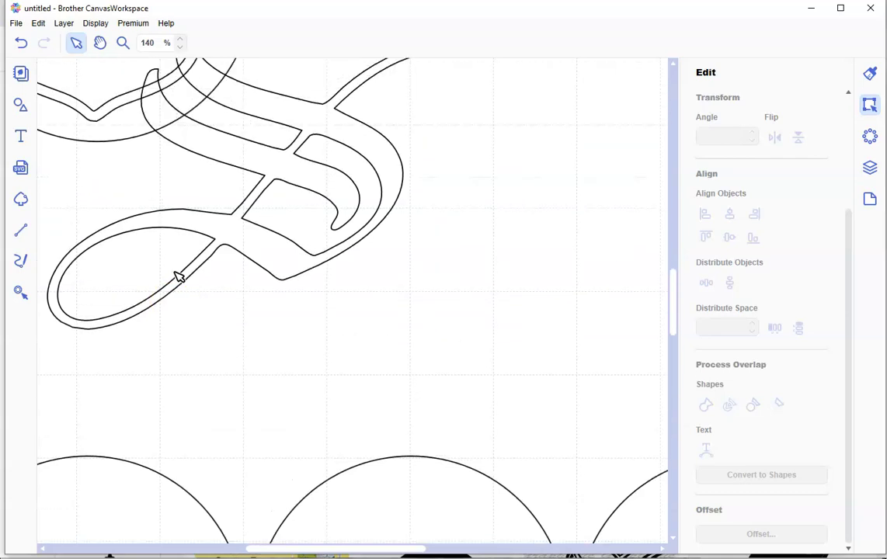
scroll(178, 277, down, 4)
- Move the S clear of the circle and set its height to 1.5 in, keeping proportions
click(201, 264)
click(301, 264)
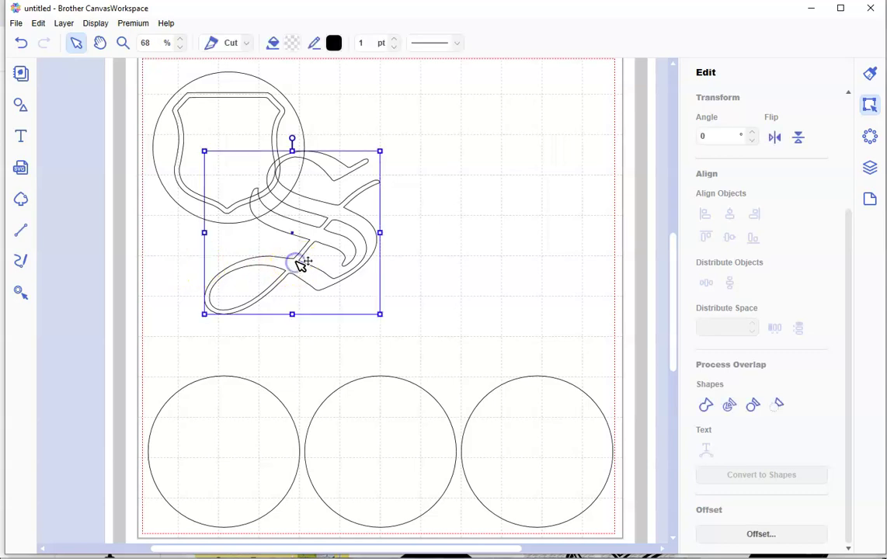
drag(305, 262, 394, 263)
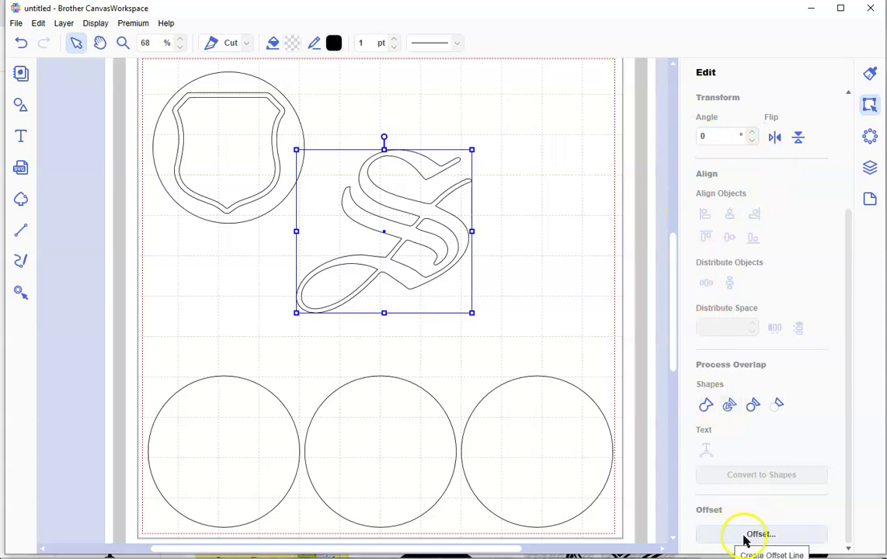
scroll(776, 322, up, 4)
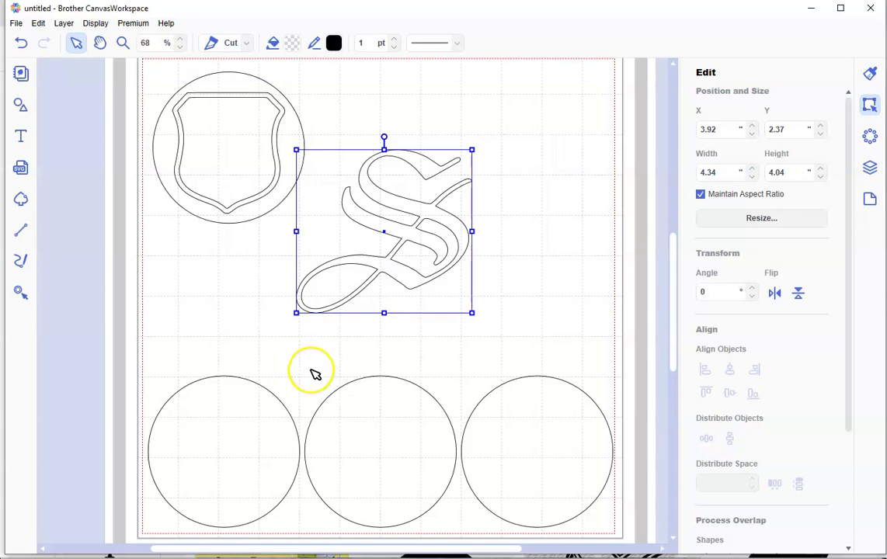
drag(792, 173, 742, 177)
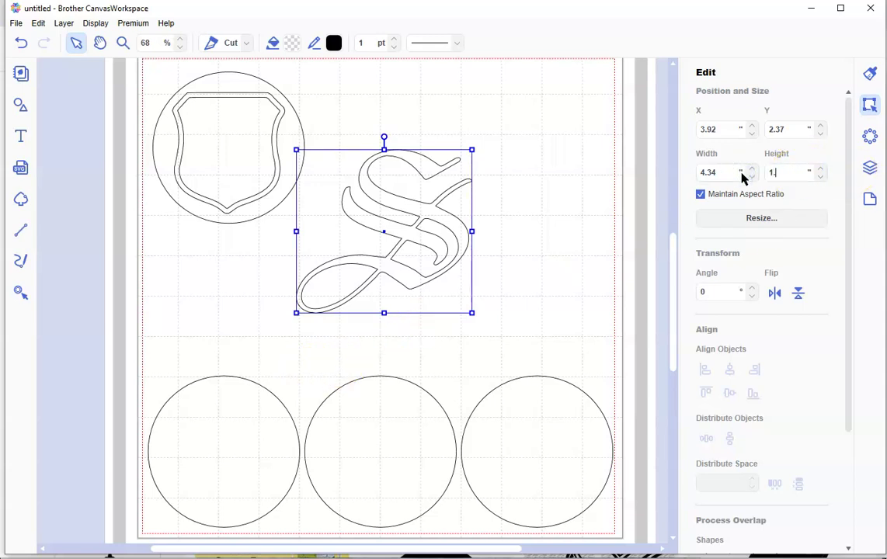
text(1.5)
key(Return)
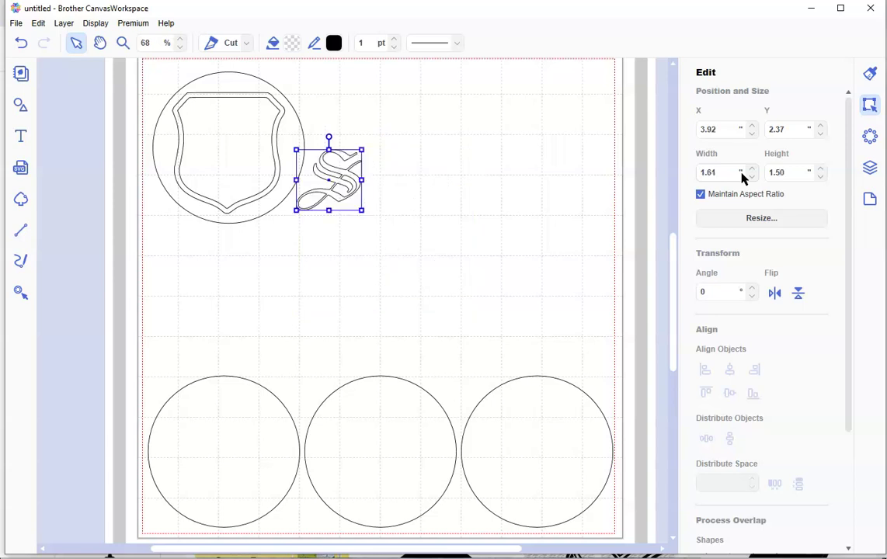
- Move the resized S into the middle of the shield in the top-left circle
drag(342, 187, 273, 172)
click(408, 186)
click(342, 185)
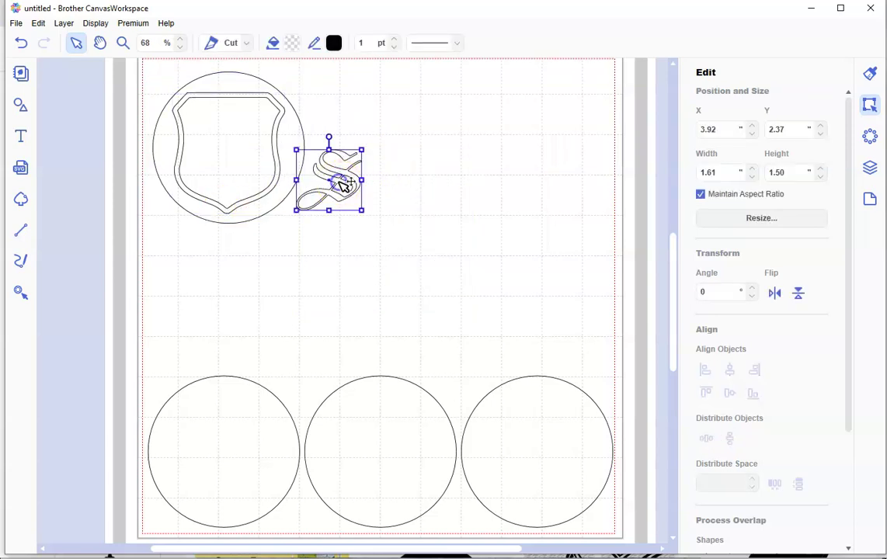
drag(345, 185, 243, 153)
click(351, 177)
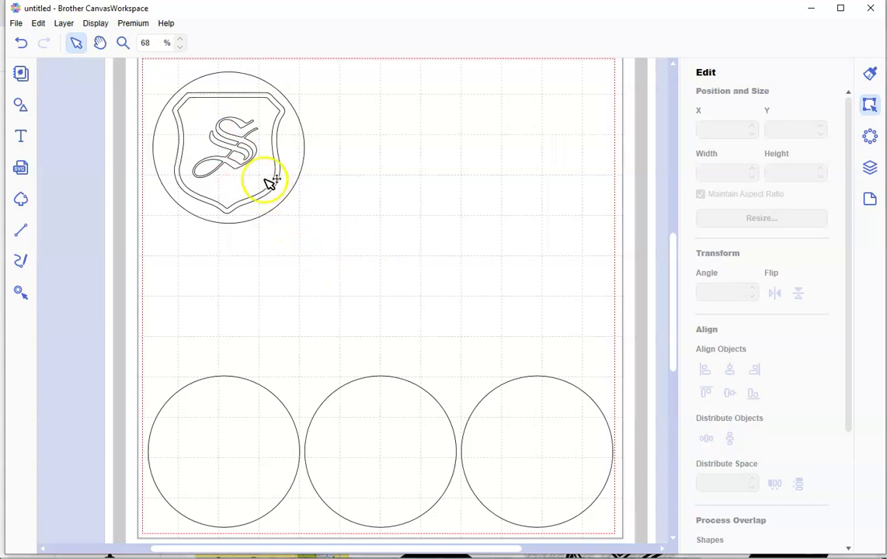
- Select the circle, shield and Old English S together and group them
click(198, 142)
double_click(236, 158)
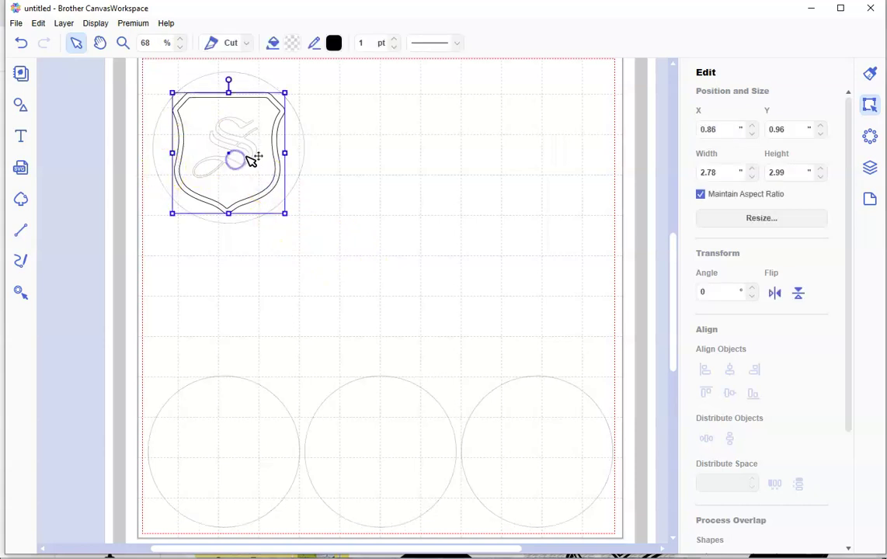
click(305, 153)
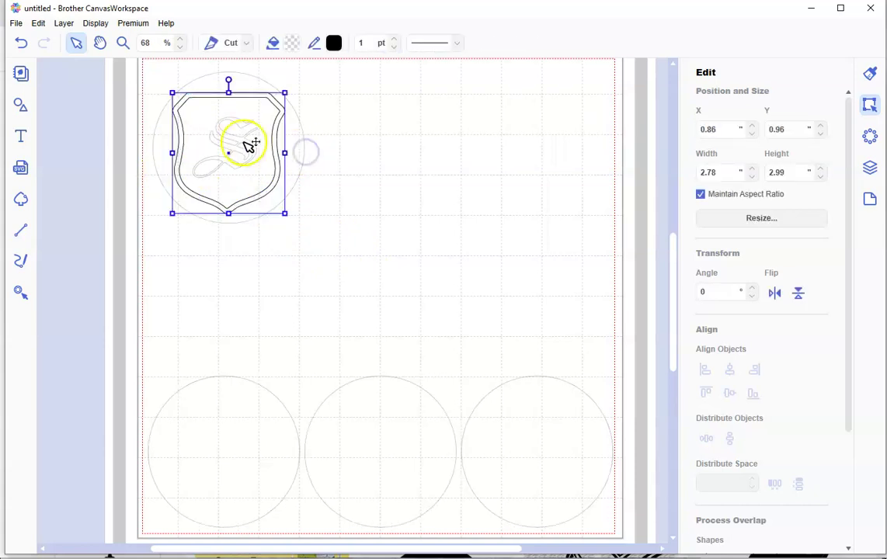
double_click(247, 145)
click(295, 135)
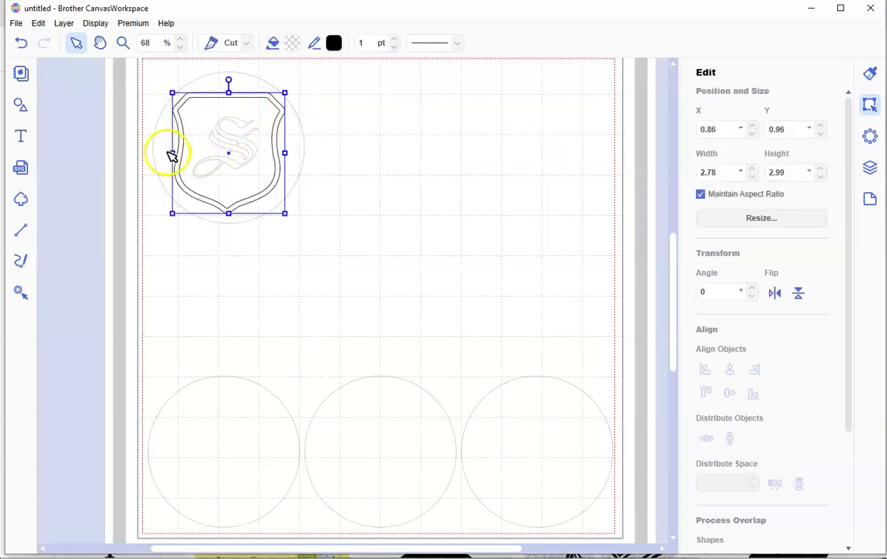
click(342, 268)
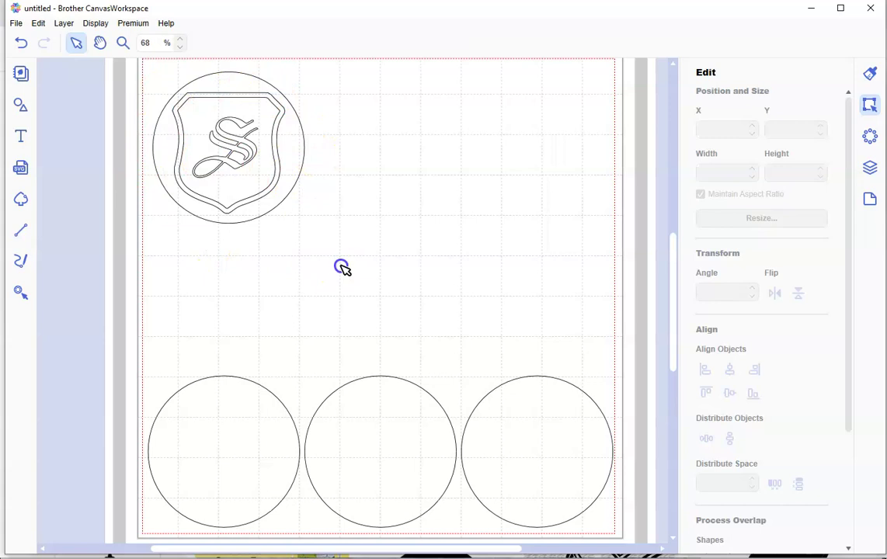
drag(371, 246, 150, 105)
scroll(365, 238, up, 1)
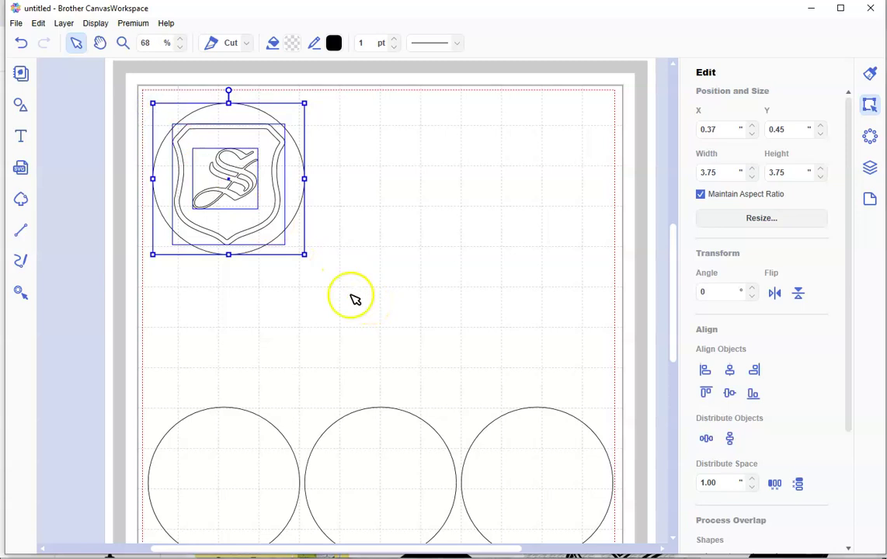
right_click(243, 189)
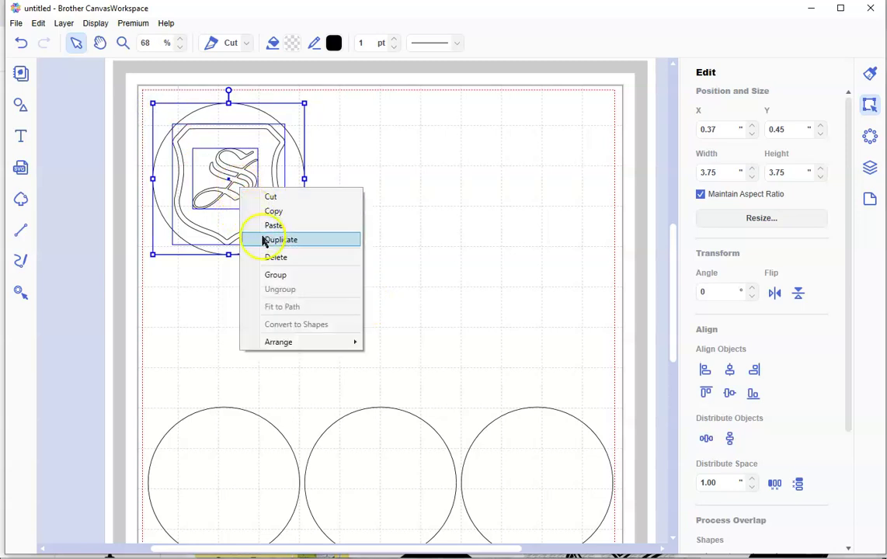
click(273, 278)
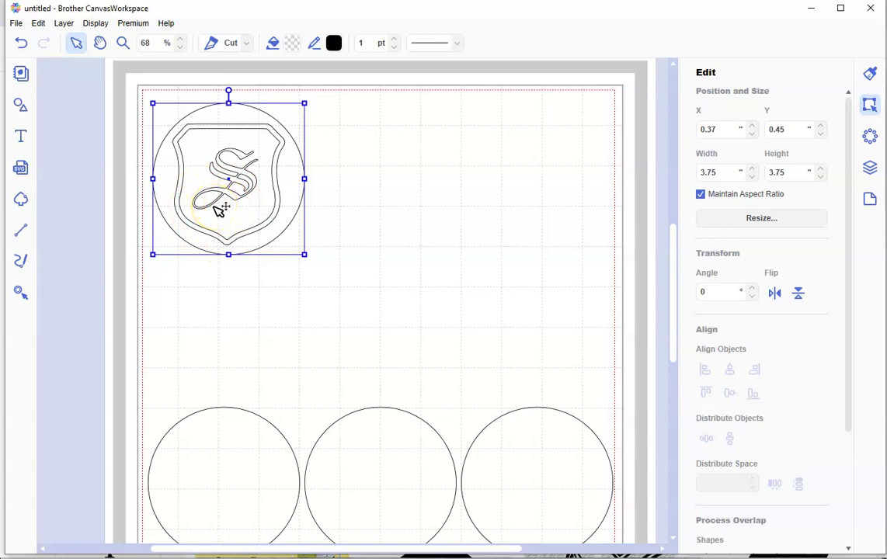
- Flip the grouped top-left coaster horizontally so the S appears mirrored
click(223, 208)
click(234, 198)
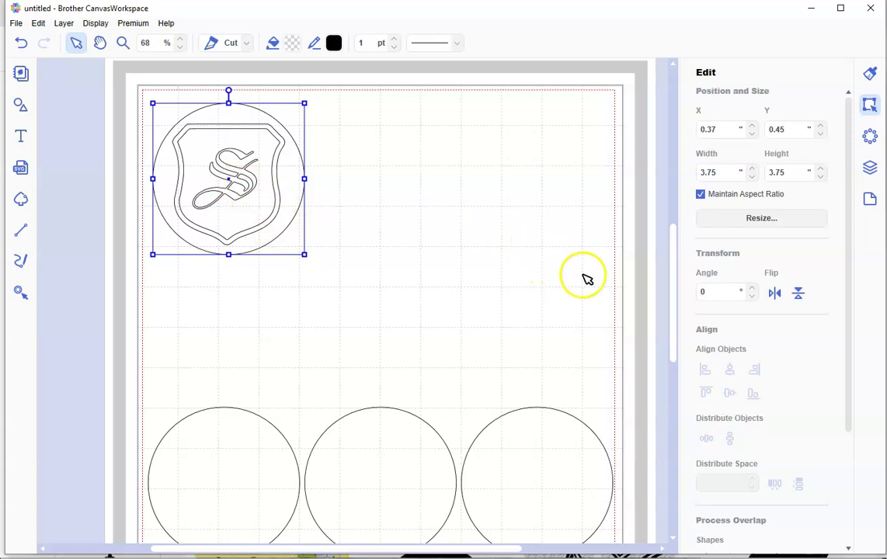
click(774, 294)
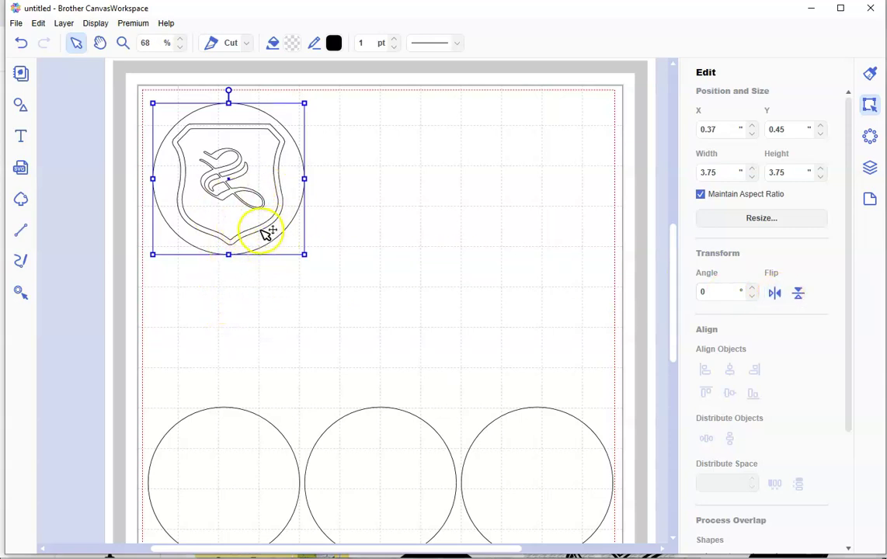
- Duplicate the shield coaster twice, placing the copies to its right
right_click(236, 199)
click(264, 250)
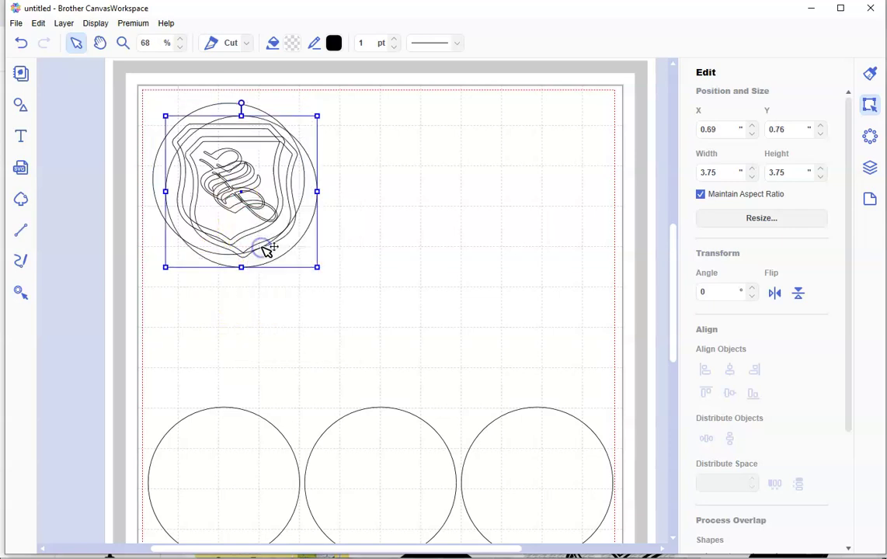
drag(284, 200, 395, 194)
right_click(392, 192)
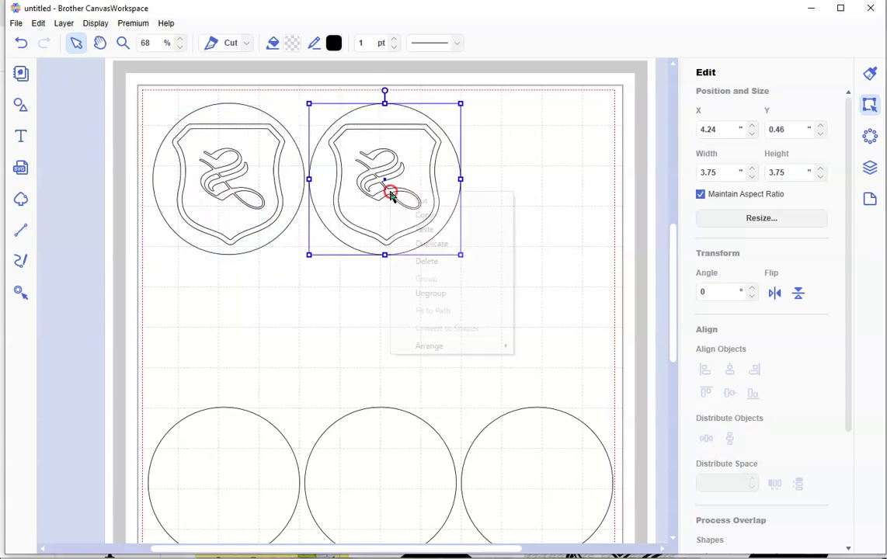
click(437, 247)
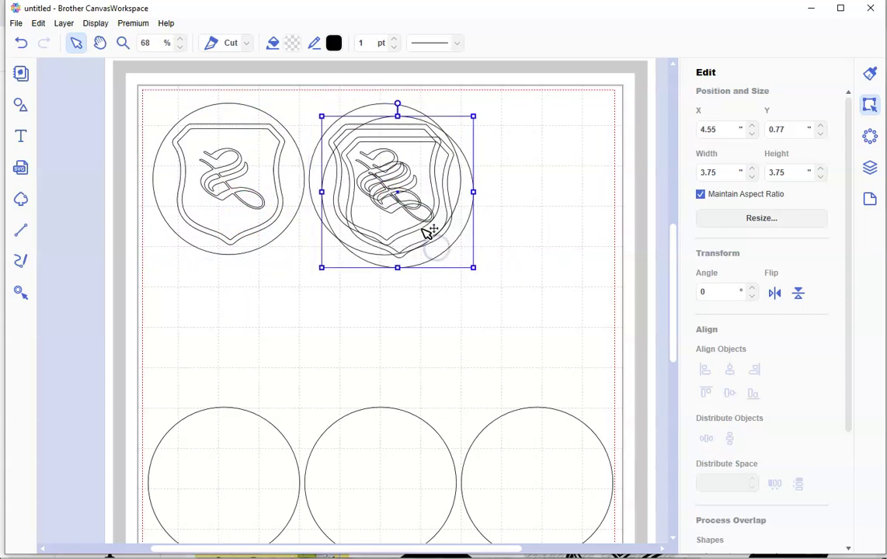
drag(394, 210, 530, 198)
- Nudge the three coasters into a level row, then select all three
click(218, 190)
drag(212, 188, 208, 189)
click(384, 191)
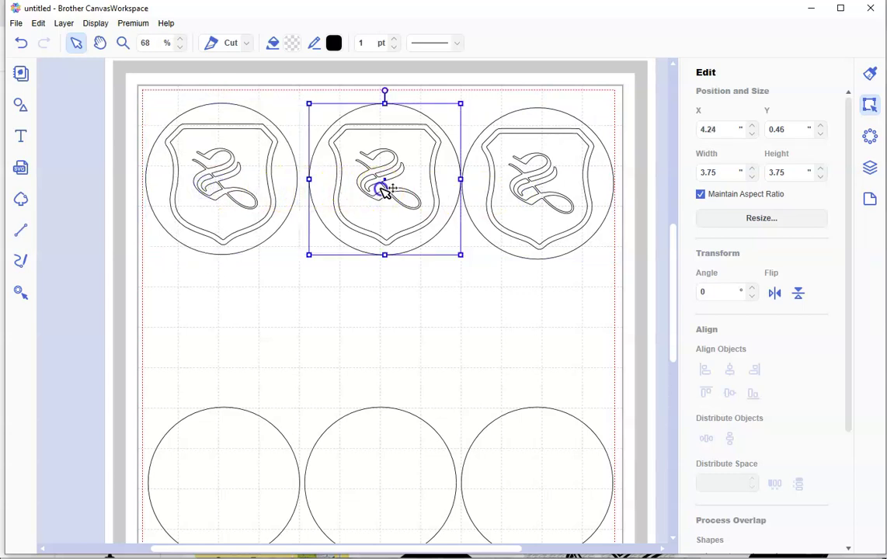
drag(385, 191, 378, 190)
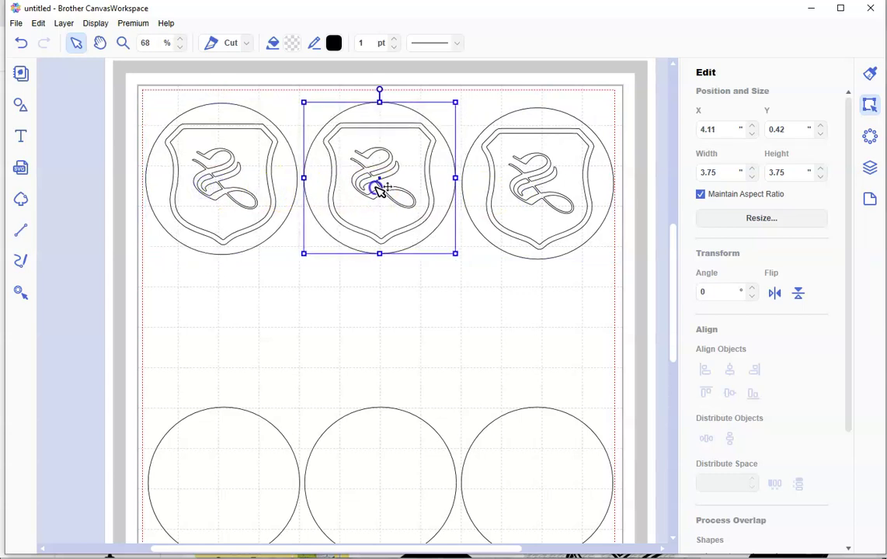
click(532, 185)
drag(529, 186, 528, 178)
click(580, 279)
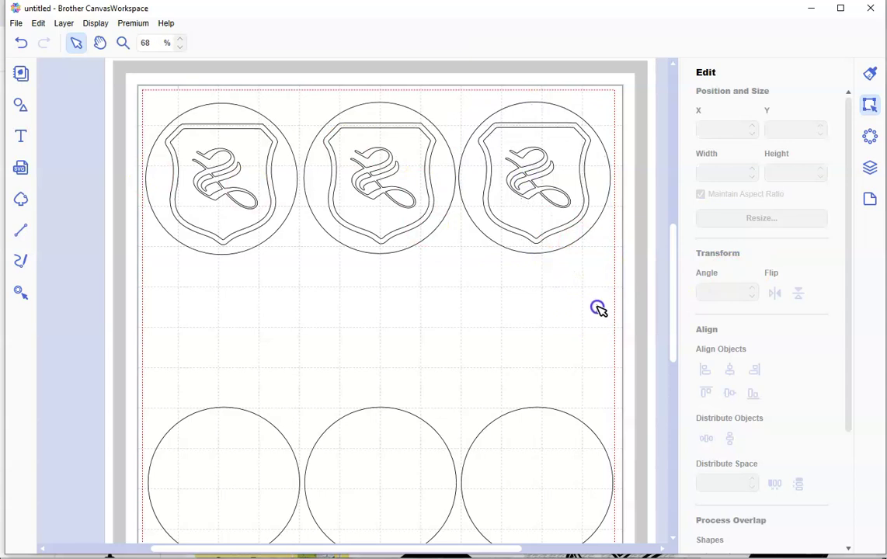
drag(597, 311, 198, 198)
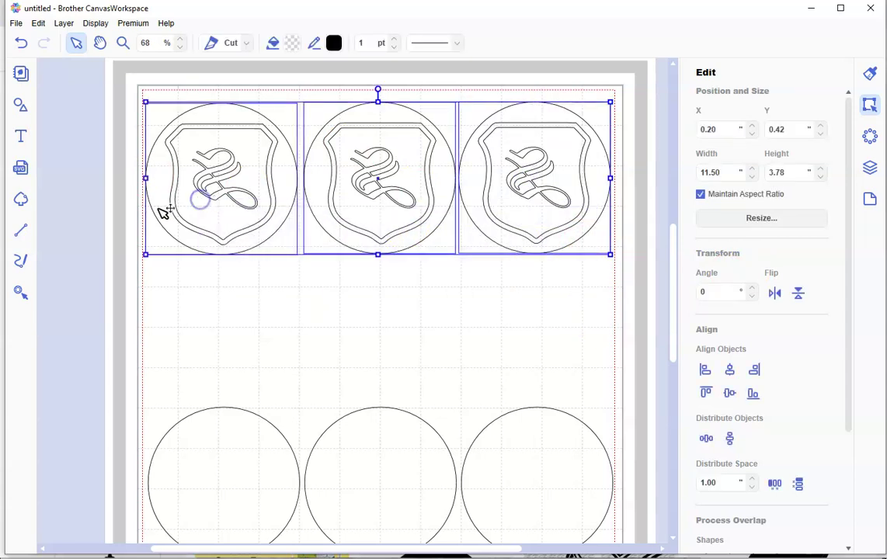
- Align the three shield coasters by their middles with Align Middle, then deselect them
click(730, 394)
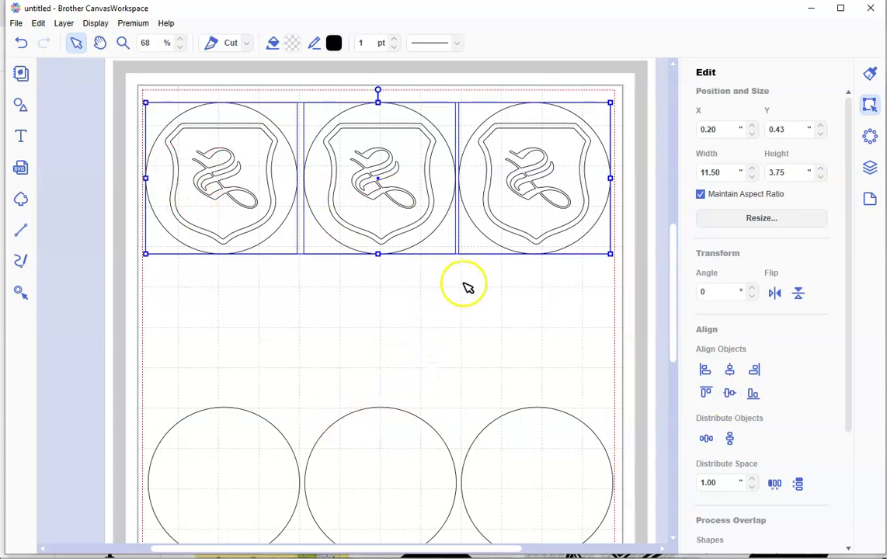
click(297, 297)
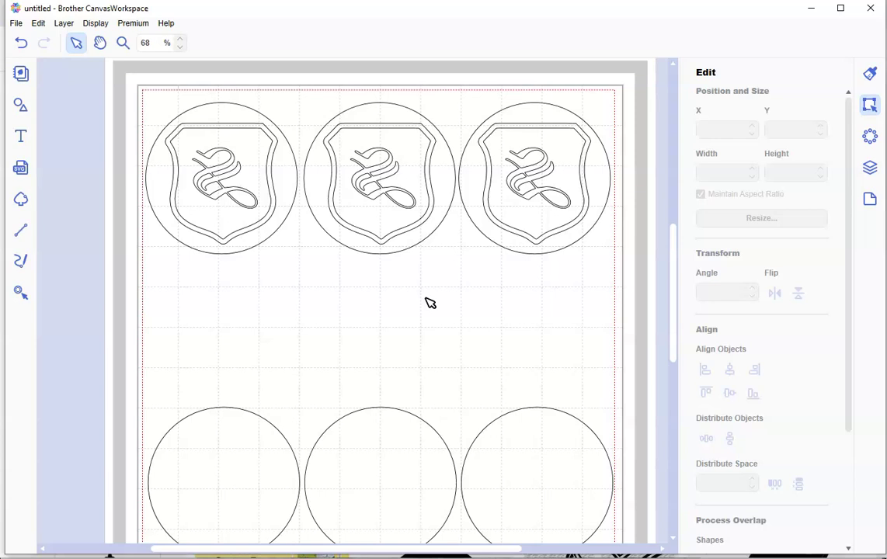
mouse_move(430, 303)
mouse_down()
mouse_move(383, 326)
mouse_move(392, 346)
mouse_move(368, 355)
mouse_up()
drag(247, 371, 282, 419)
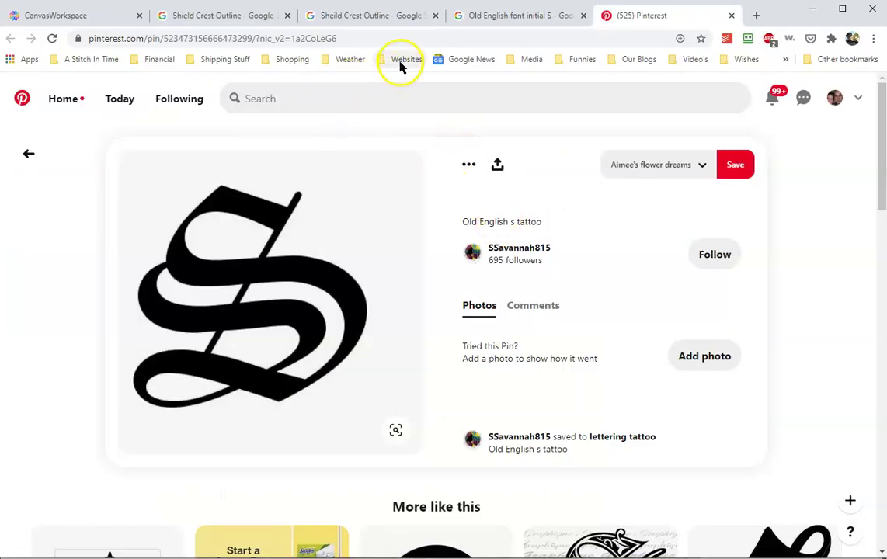
- Open the A Stitch in Time site from the Websites bookmarks and view its CLASSES page
click(401, 62)
click(398, 77)
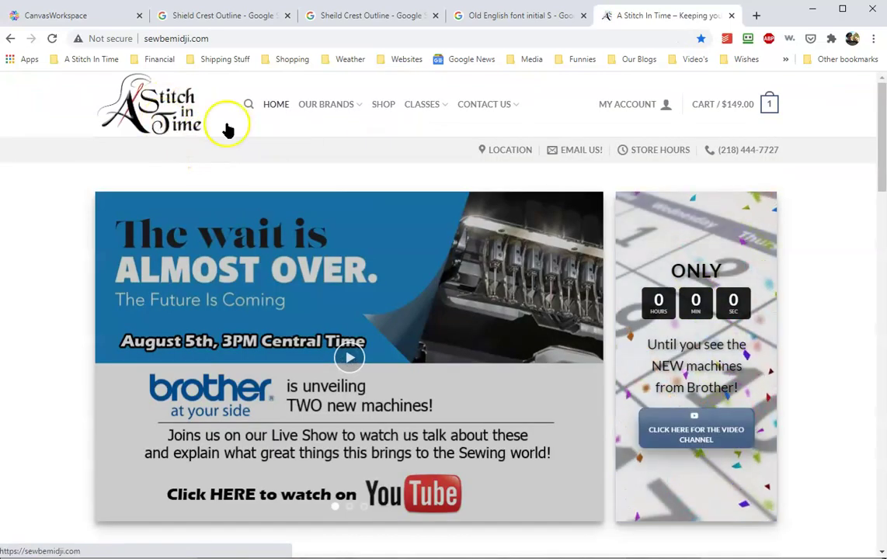
click(424, 107)
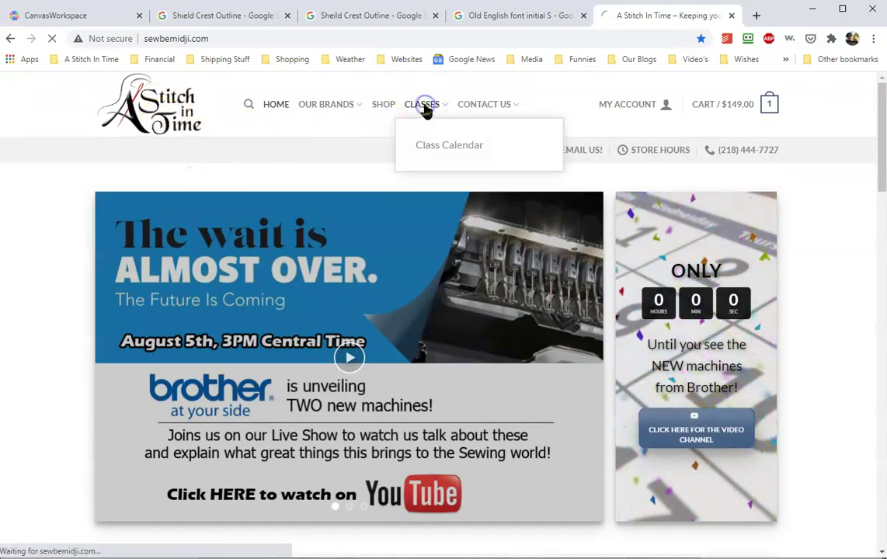